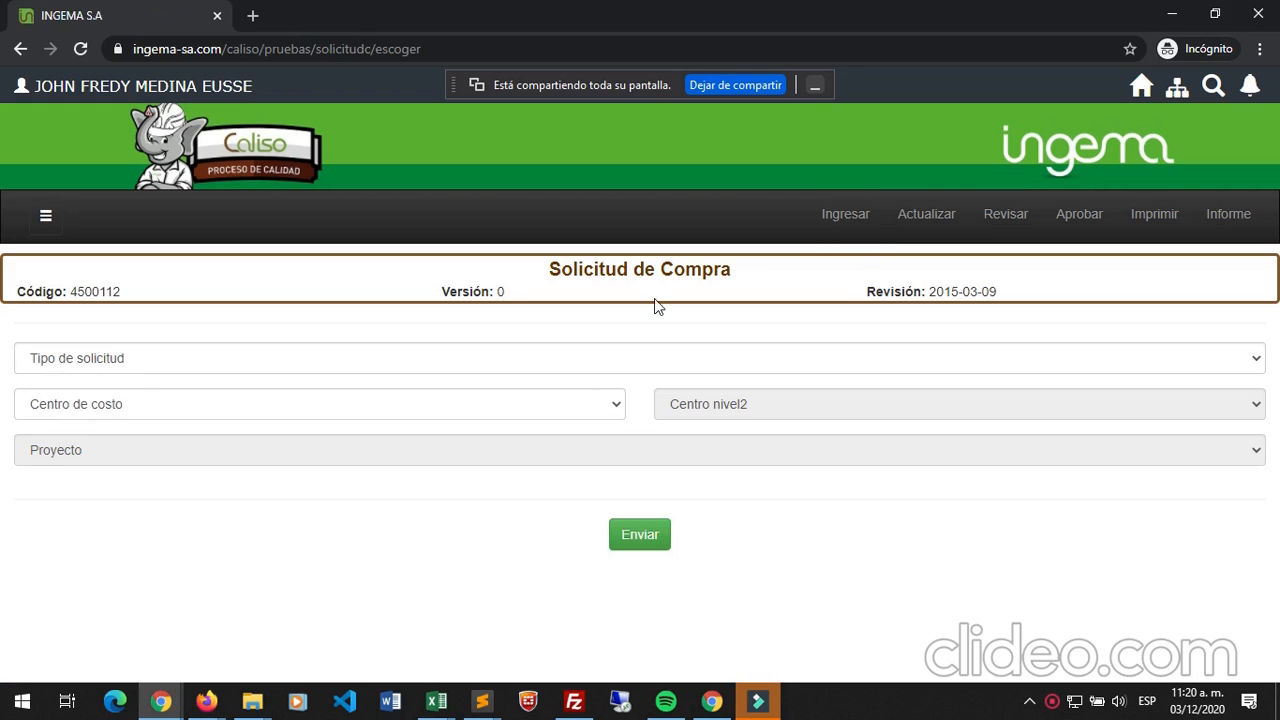
Step: Start a purchase request of type Logistica for cost centre PROYECTO and project IP318 TEBSA Y TRIPLE A, and submit the selection
click(287, 356)
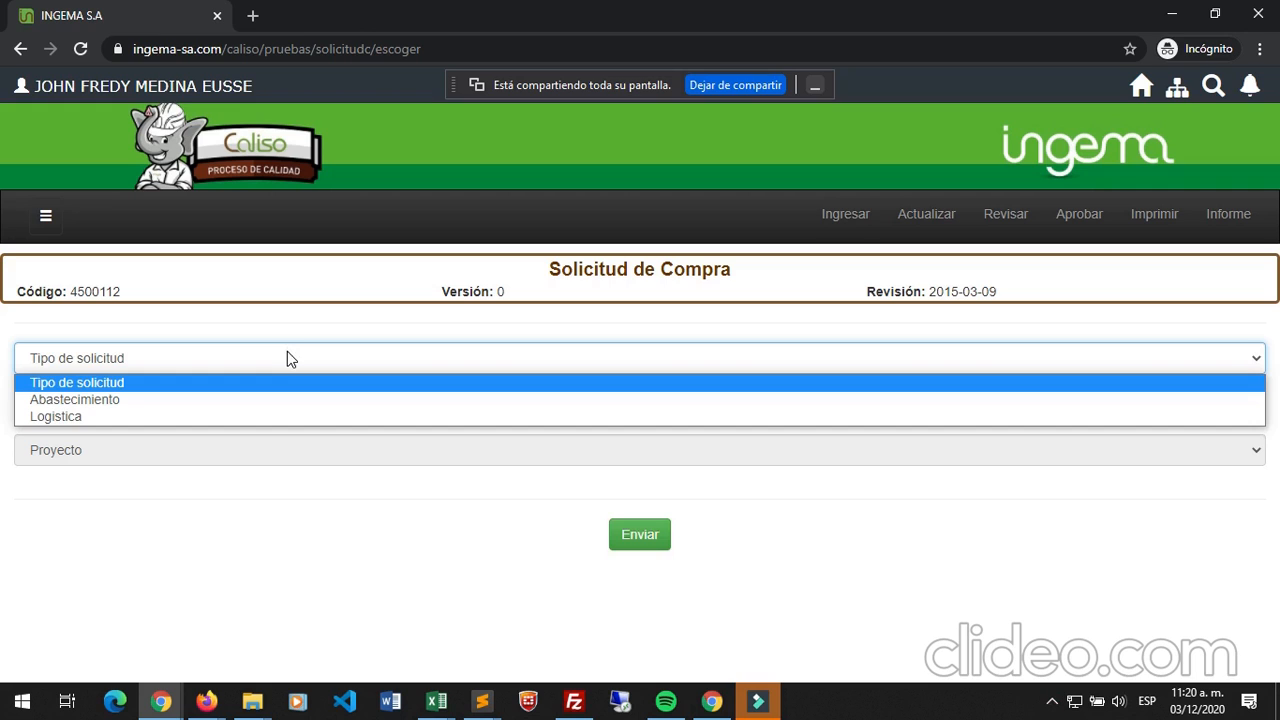
click(119, 417)
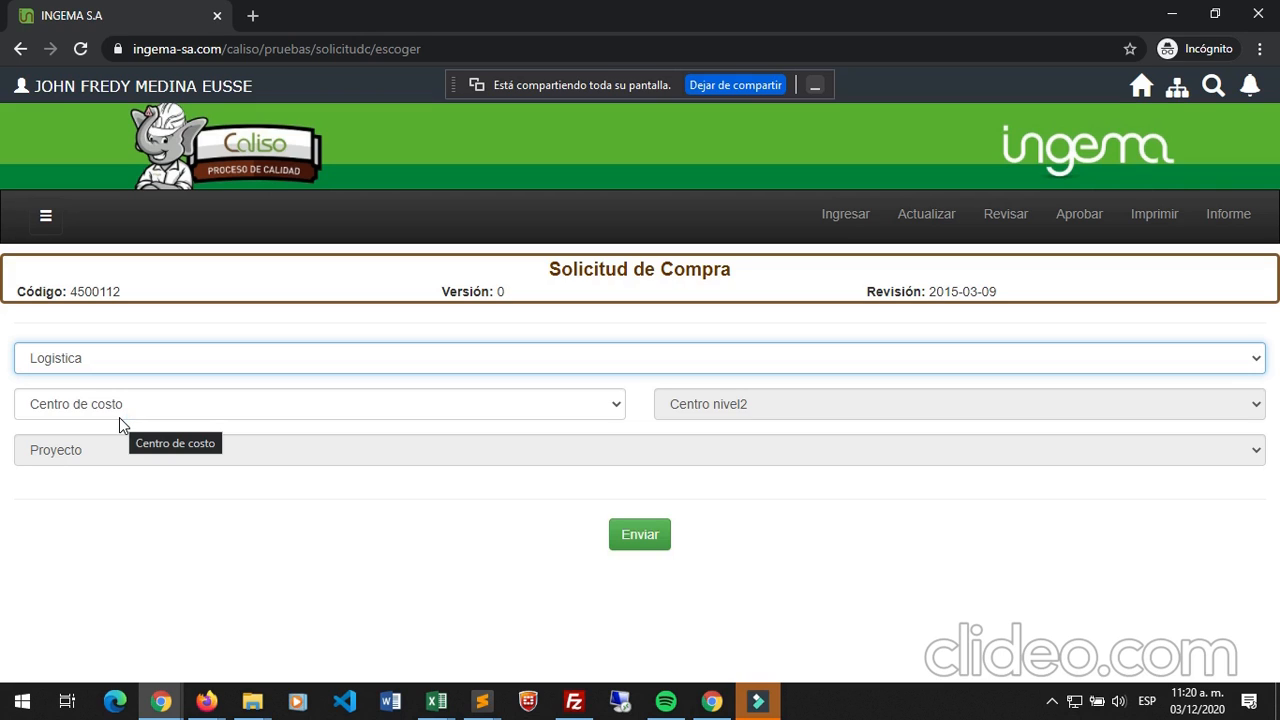
click(211, 406)
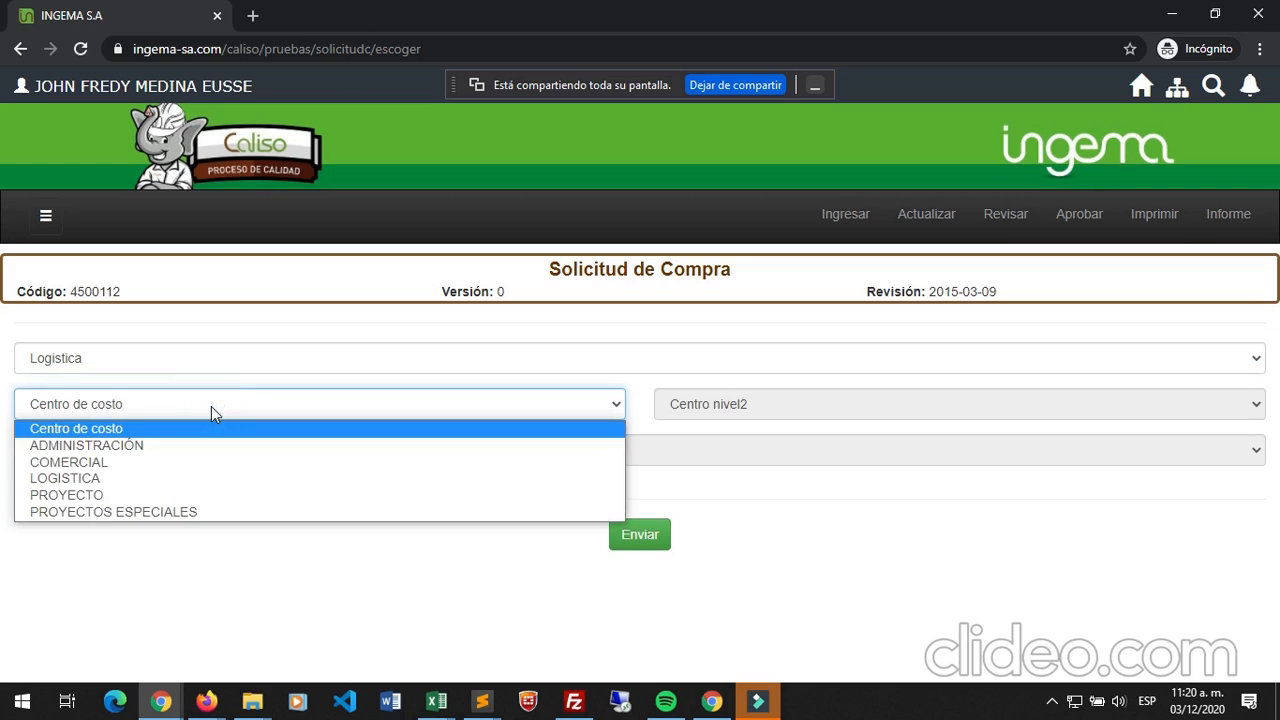
click(193, 496)
click(372, 453)
click(372, 453)
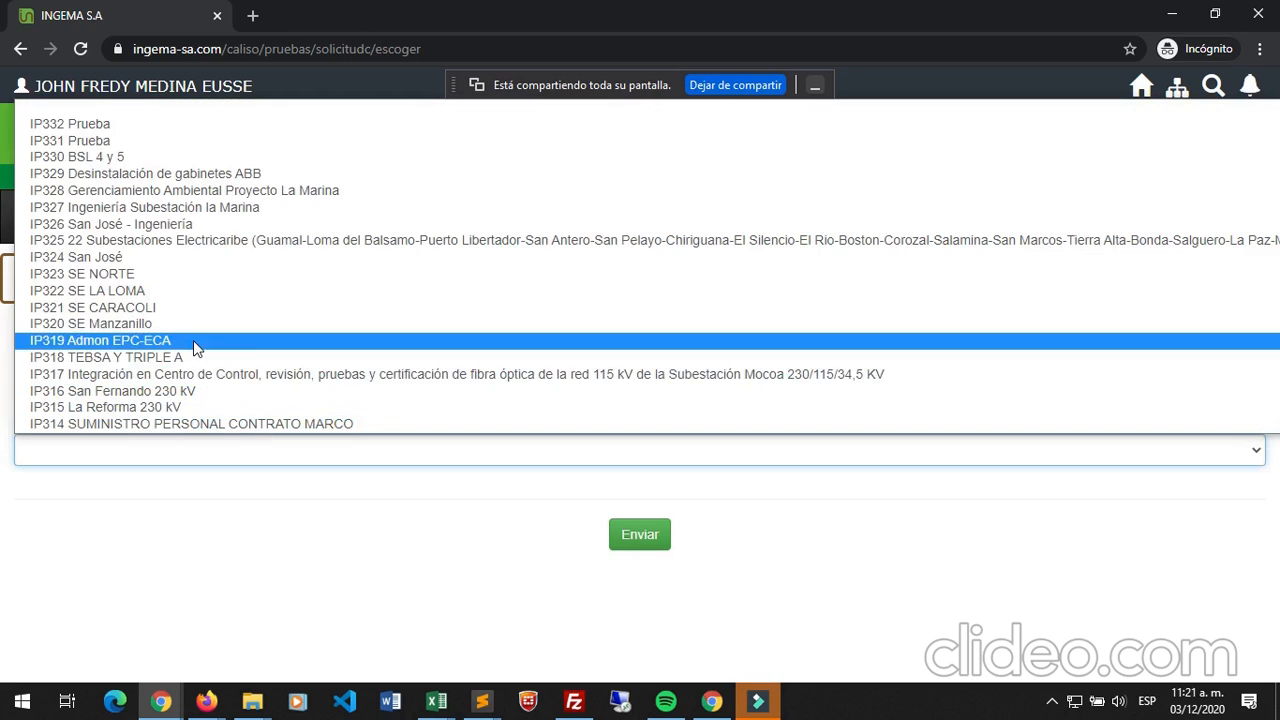
click(190, 358)
click(646, 540)
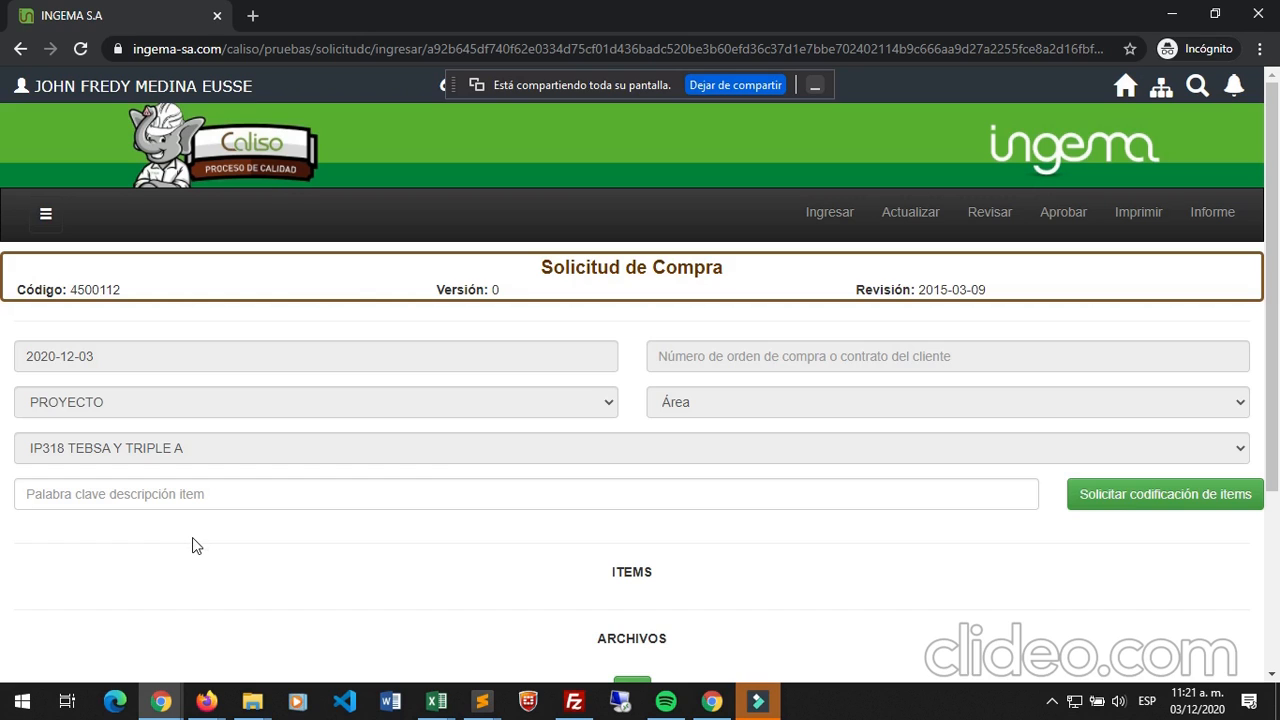
Step: Search the items for "alco" and add ADMINISTRACION DE OBRA ACEMGSAL0000PAS00000 ALCOHOLIMETRO DIGITAL to the request
click(265, 499)
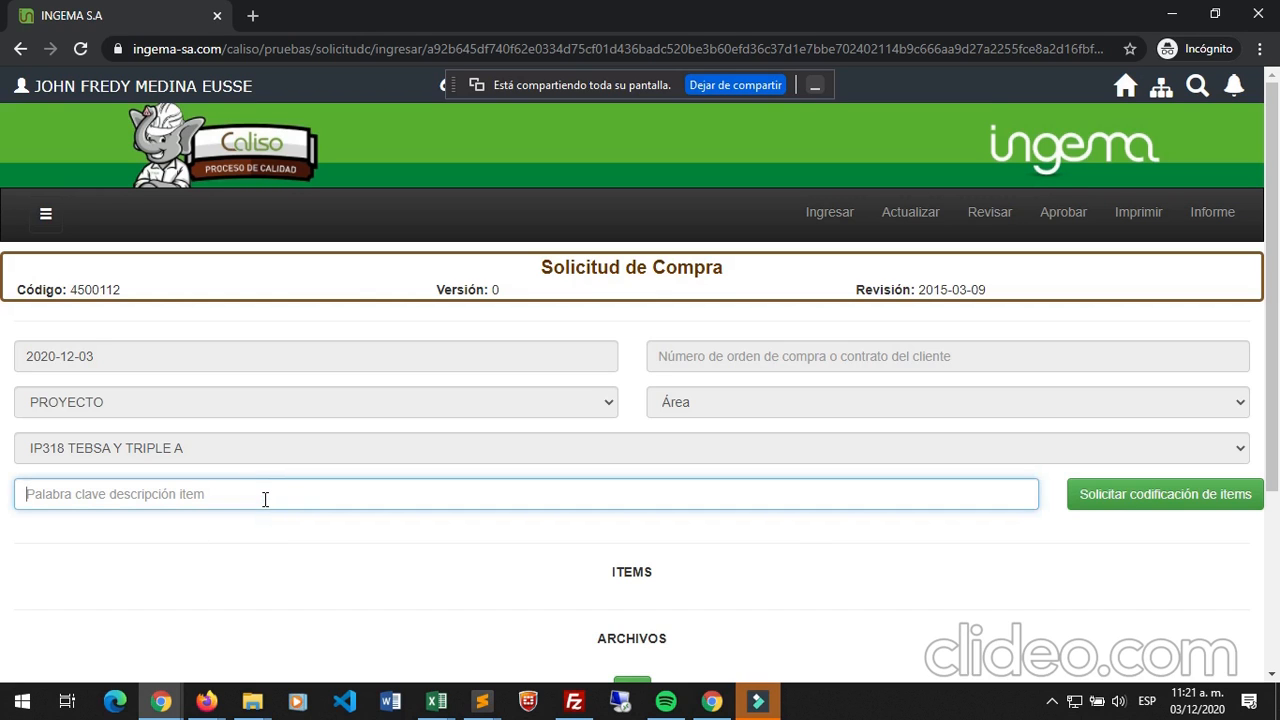
text(a)
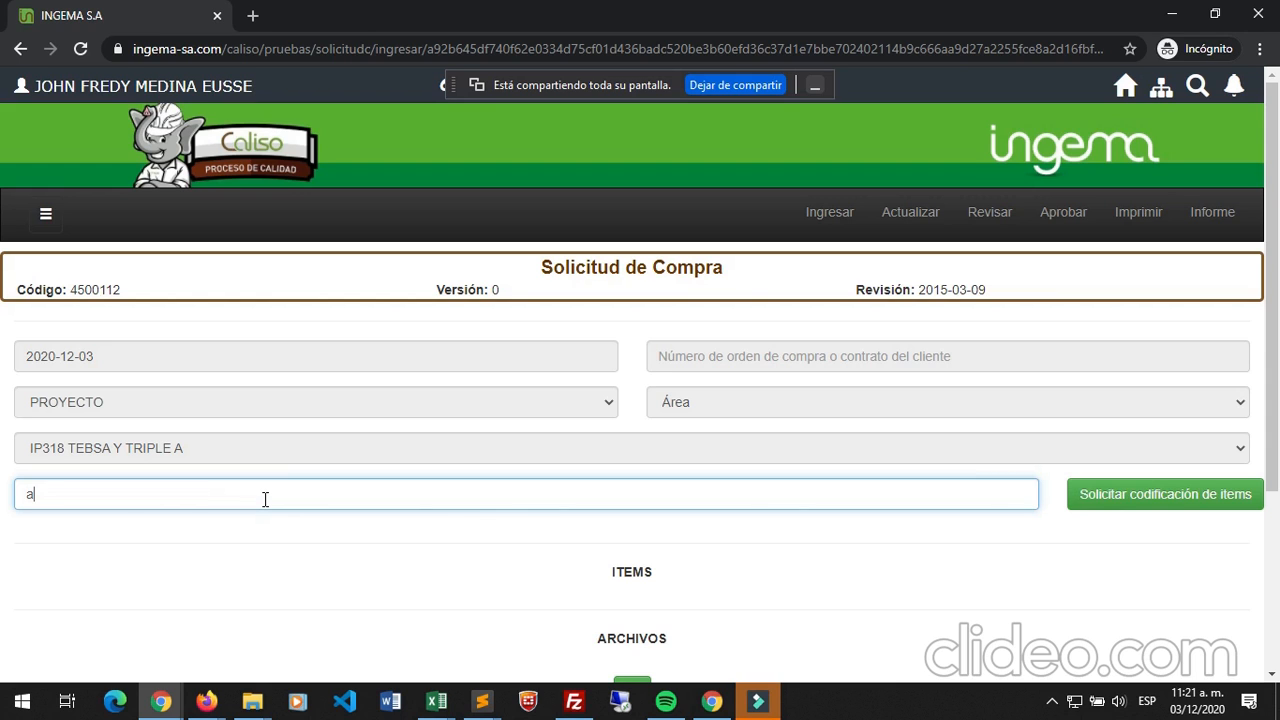
text(l)
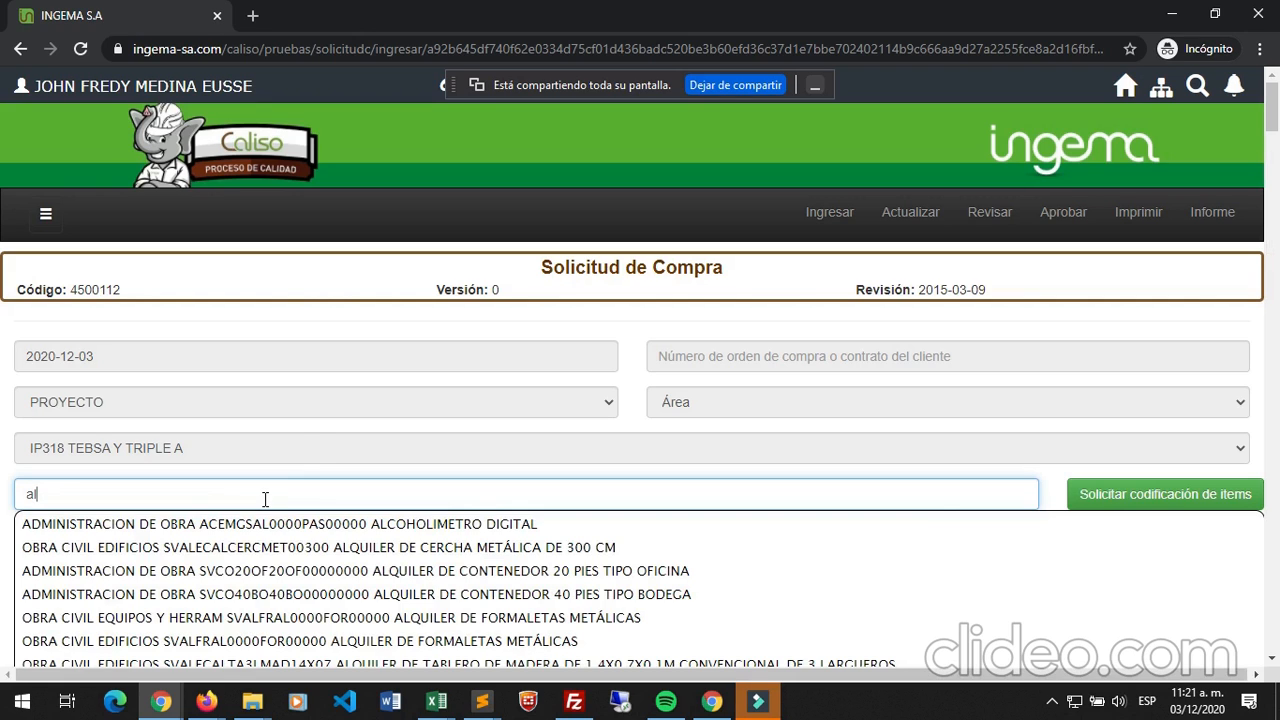
scroll(395, 390, down, 1)
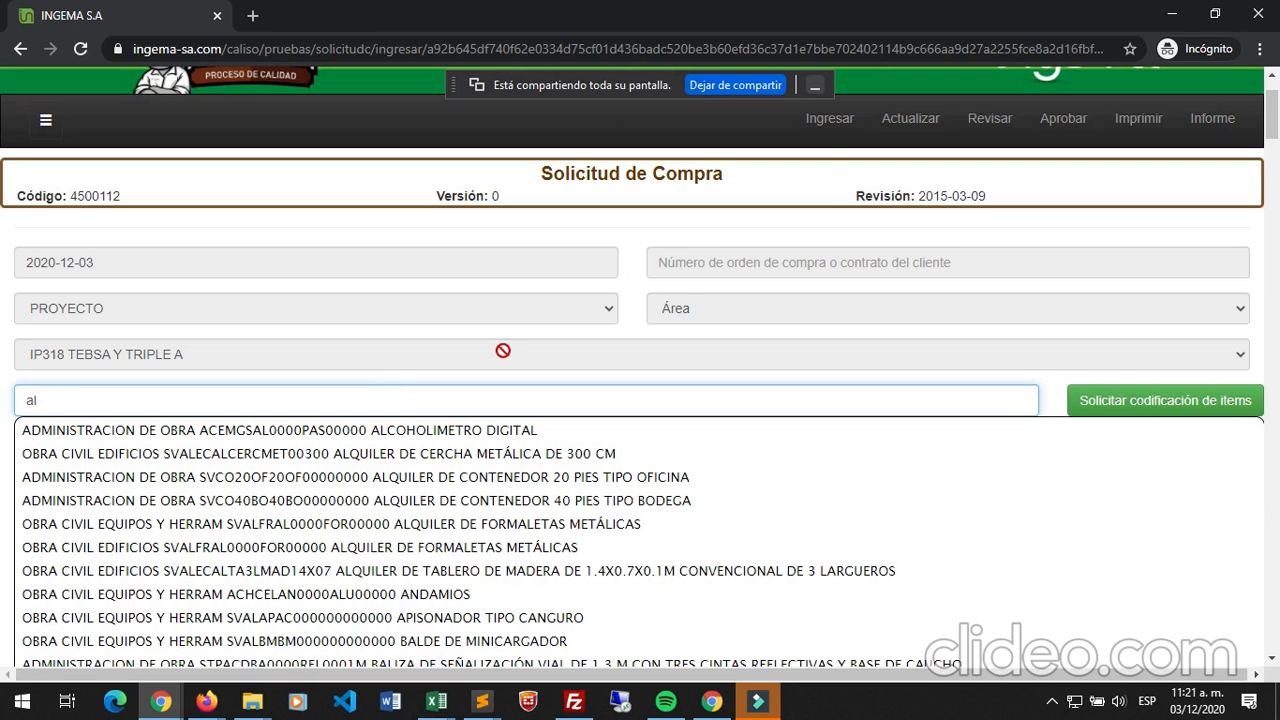
scroll(429, 455, down, 1)
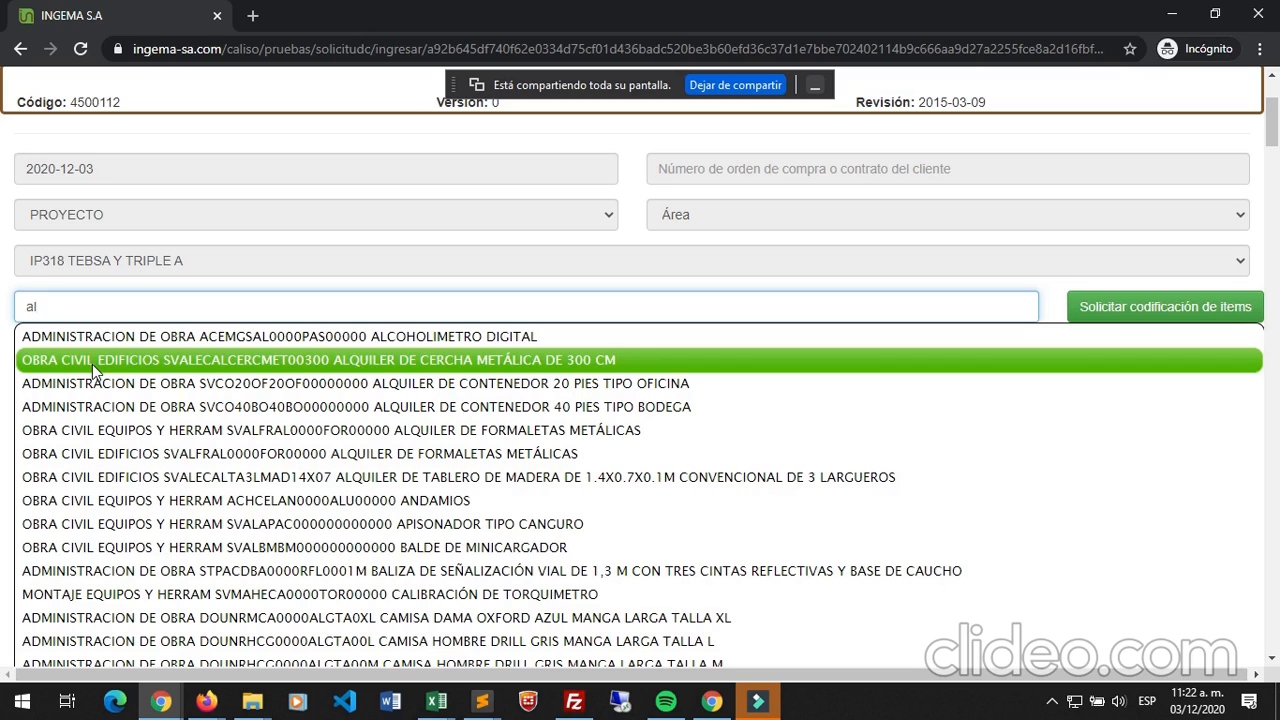
text(co)
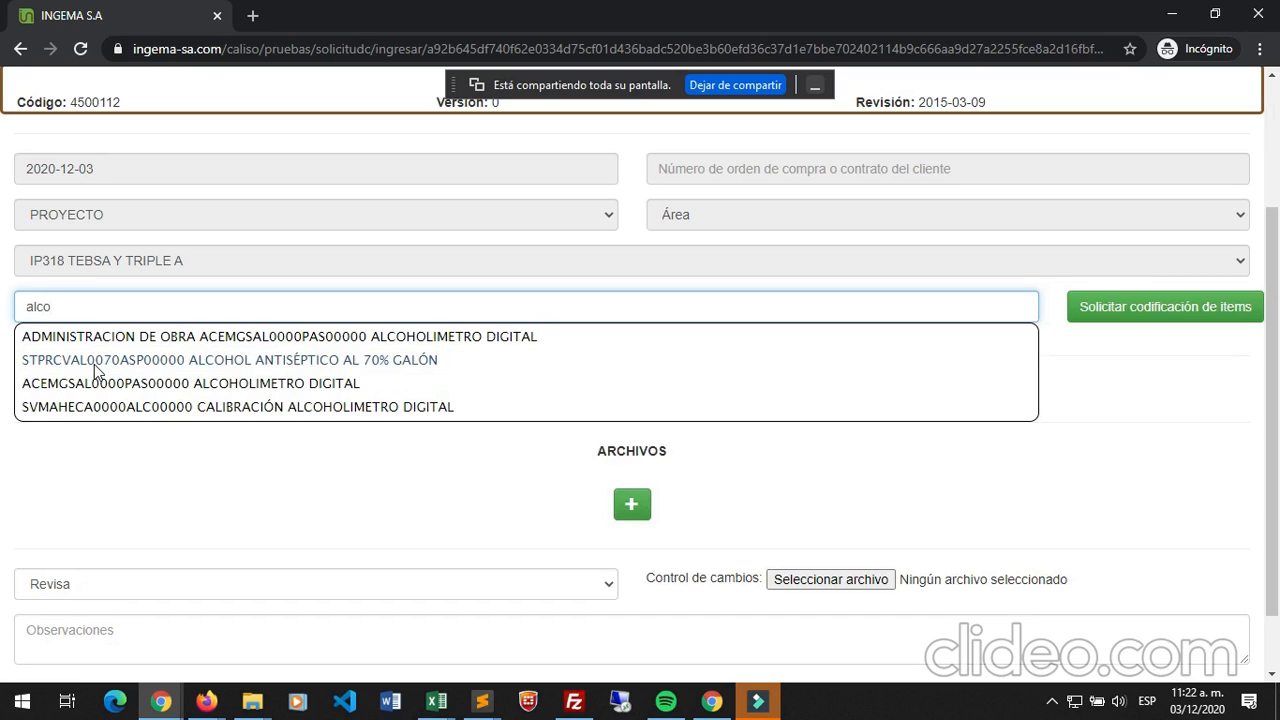
key(Down)
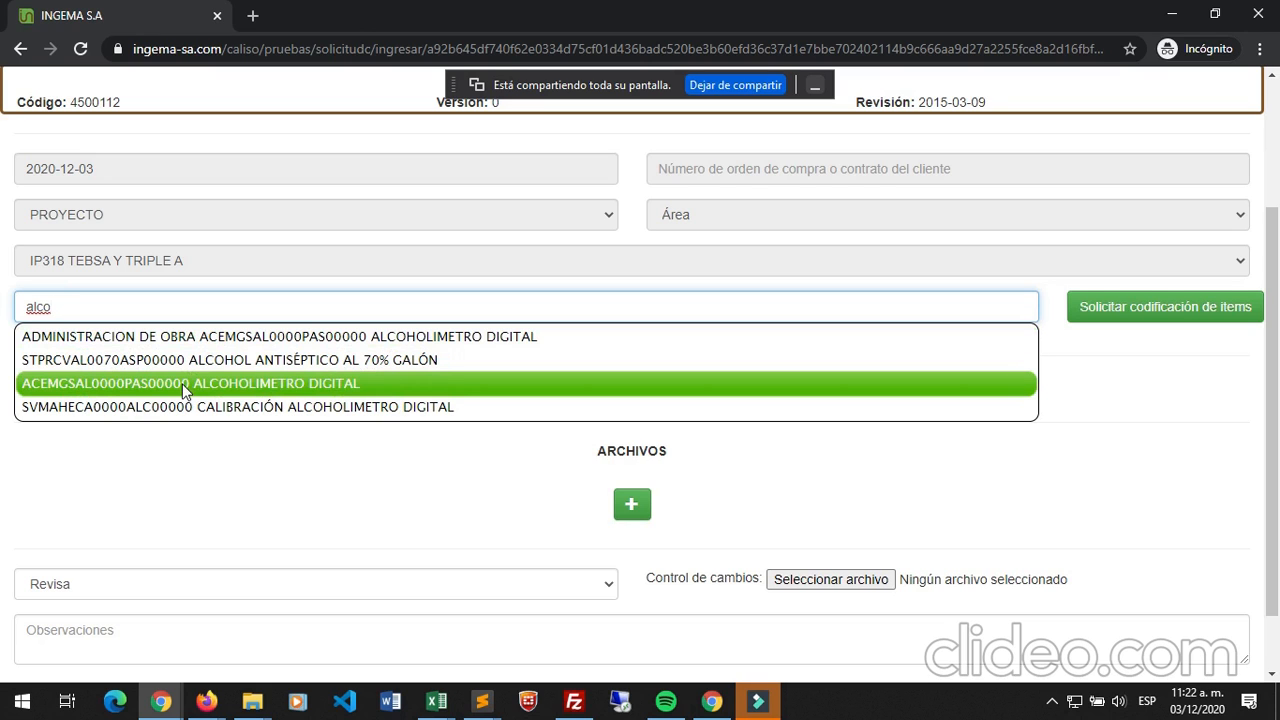
click(230, 338)
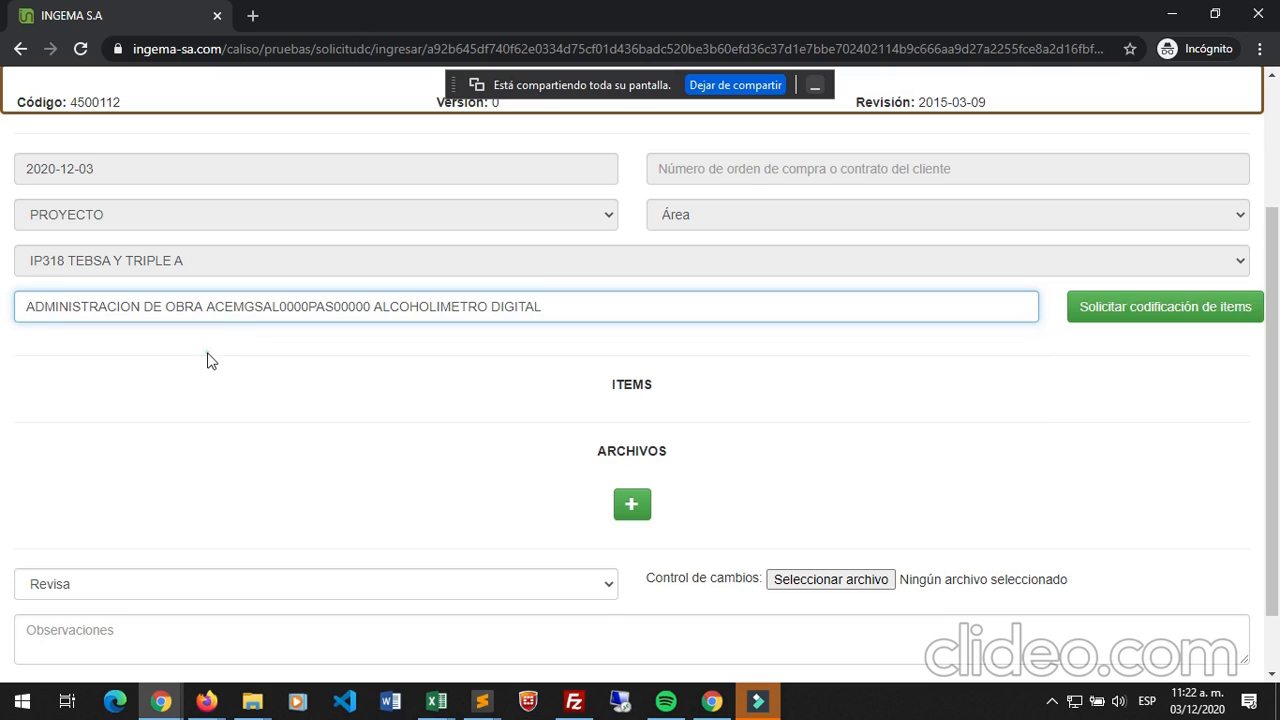
click(208, 355)
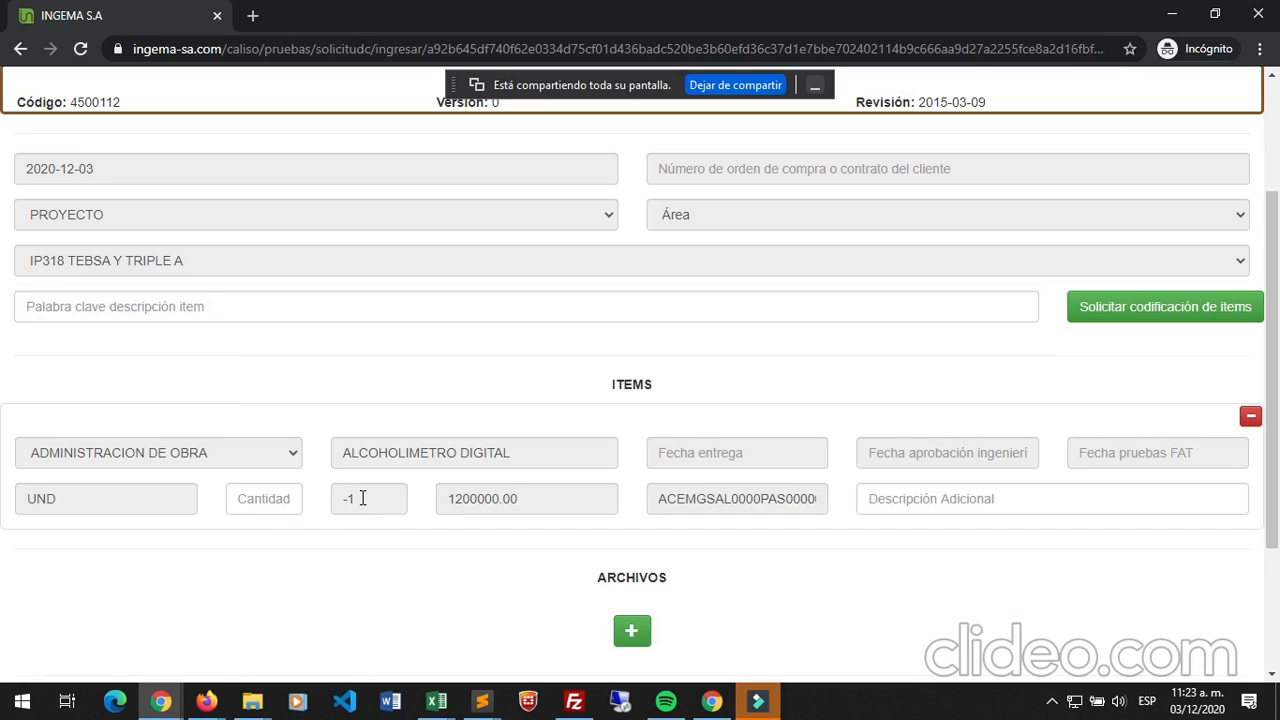
click(172, 458)
Step: Search for "alco" again and add the item SVMAHECA0000ALC00000 CALIBRACIÓN ALCOHOLIMETRO DIGITAL to the request
click(248, 307)
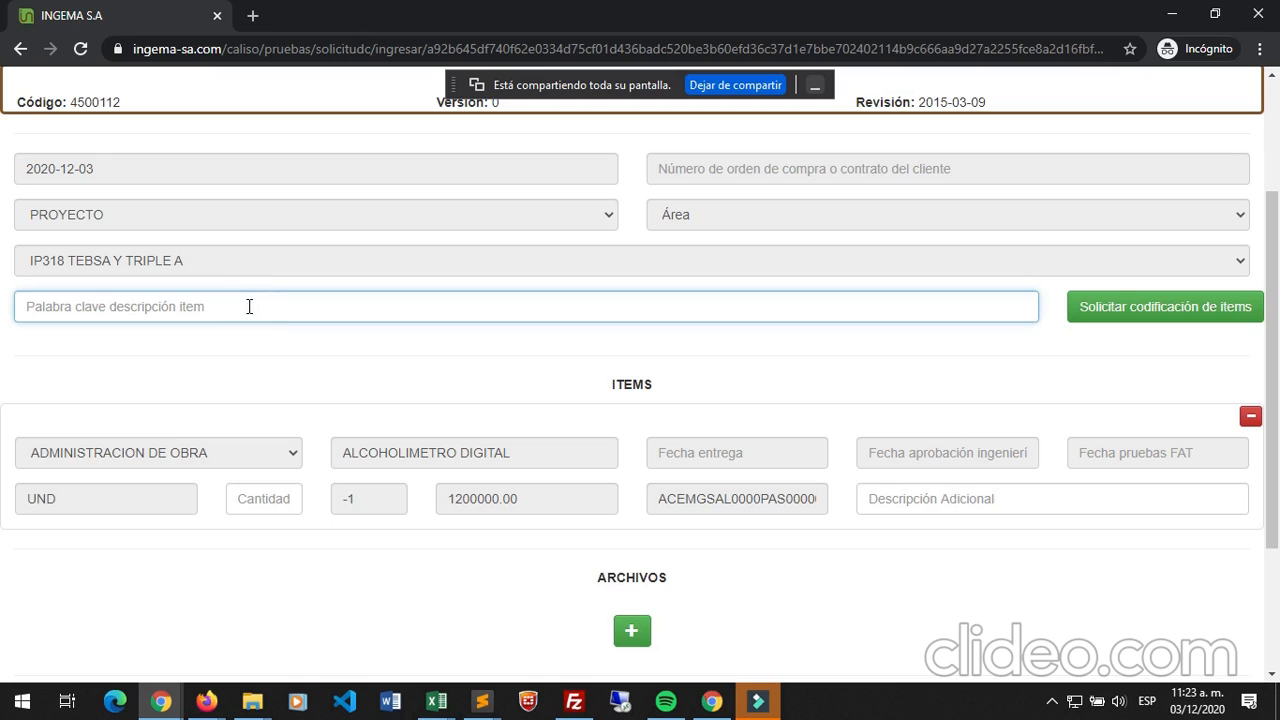
text(a)
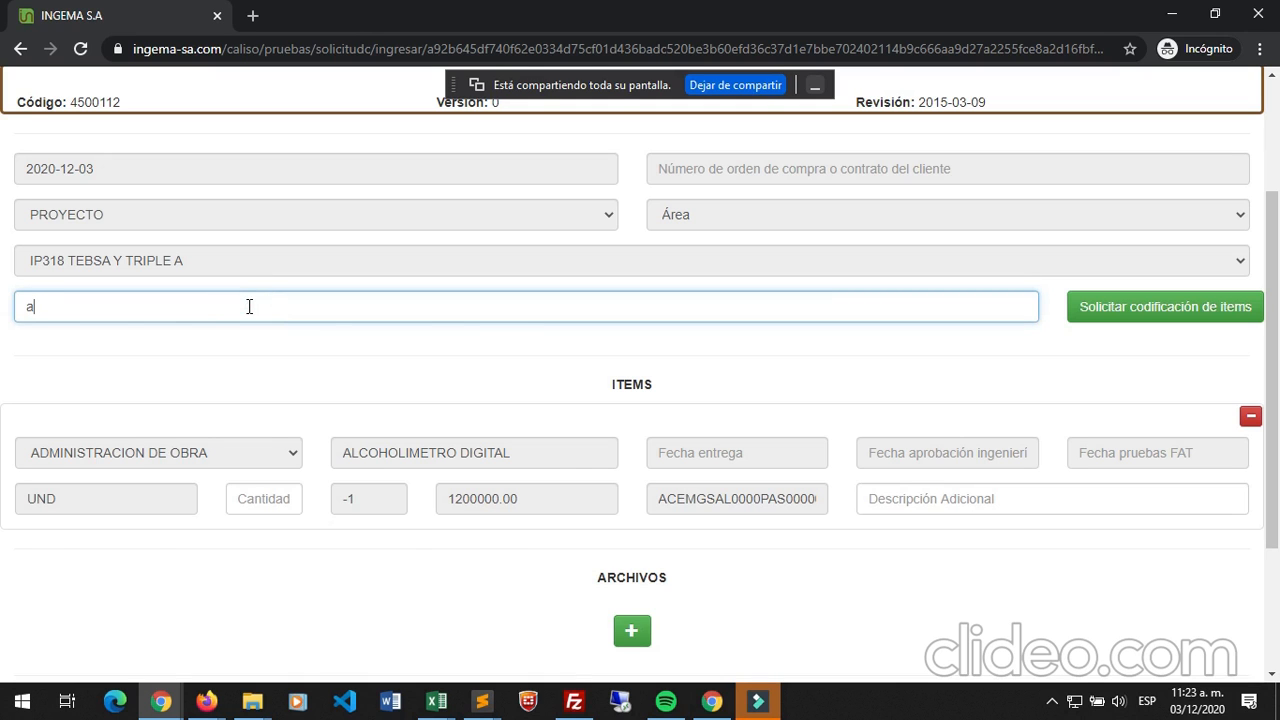
text(lco)
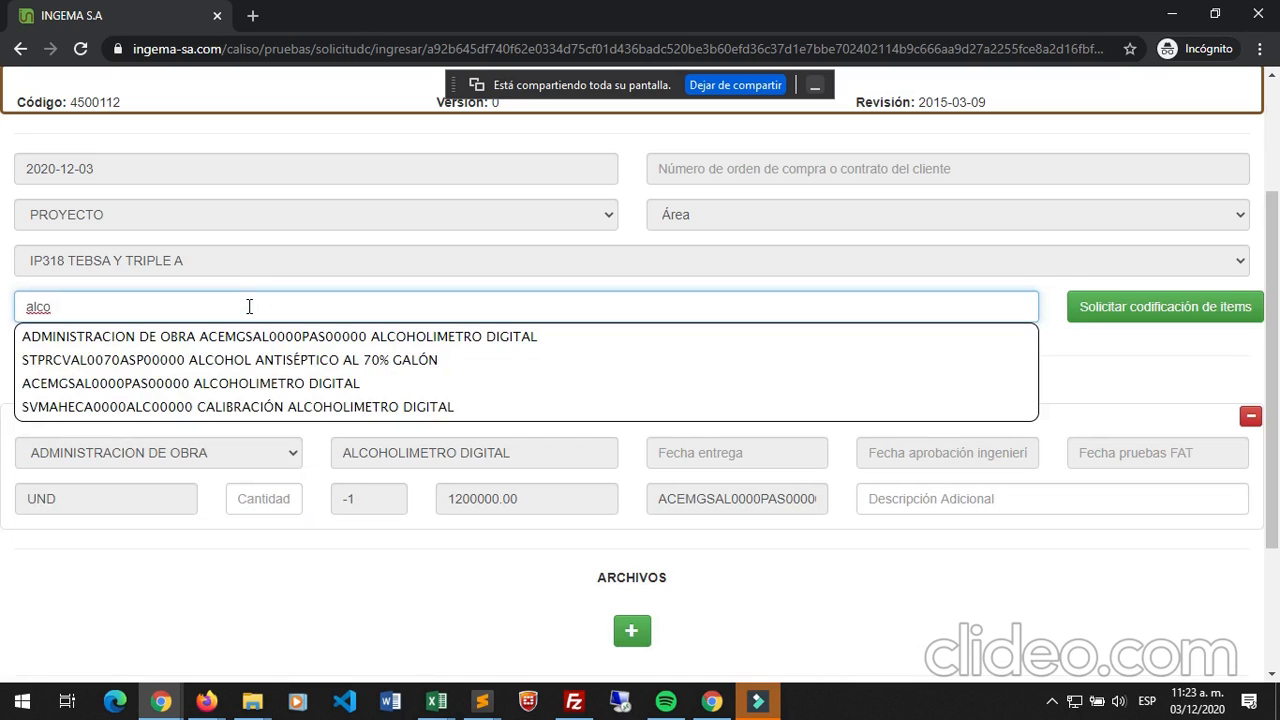
click(340, 408)
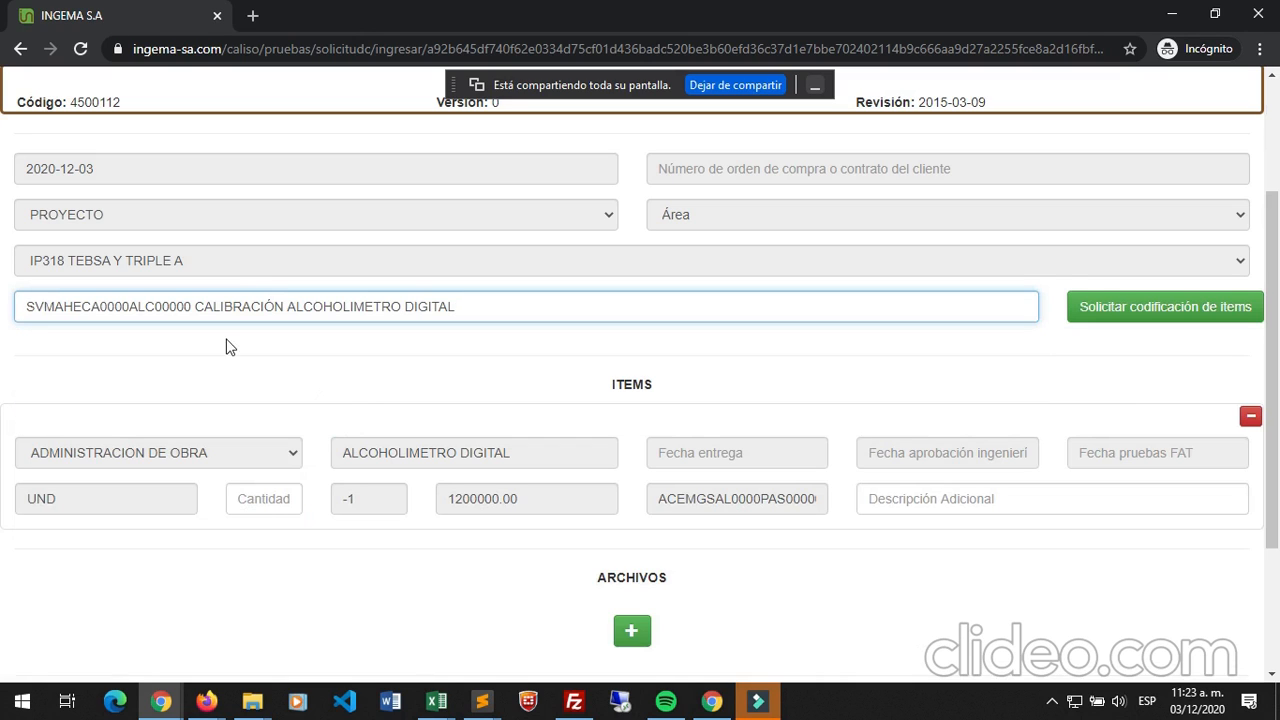
click(85, 370)
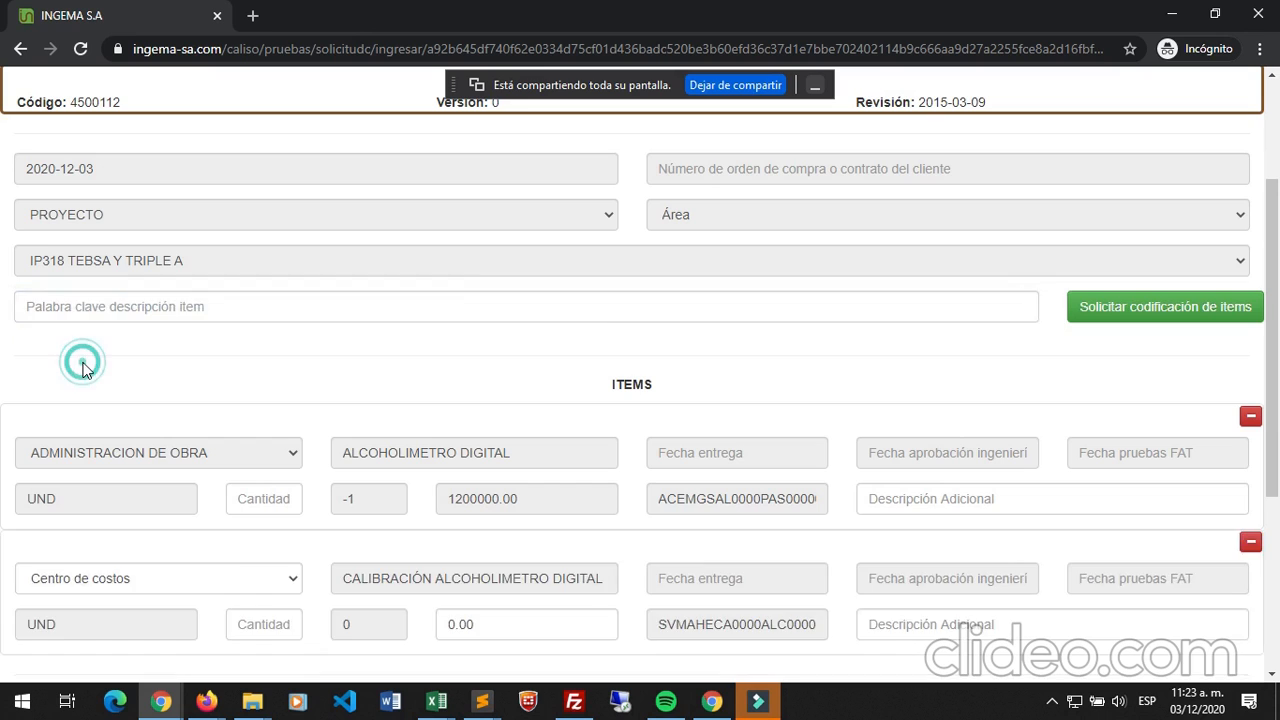
Step: Set the cost centre of the CALIBRACIÓN ALCOHOLIMETRO DIGITAL item to MONTAJE EQUIPOS Y HERRAM
scroll(183, 331, down, 3)
click(190, 300)
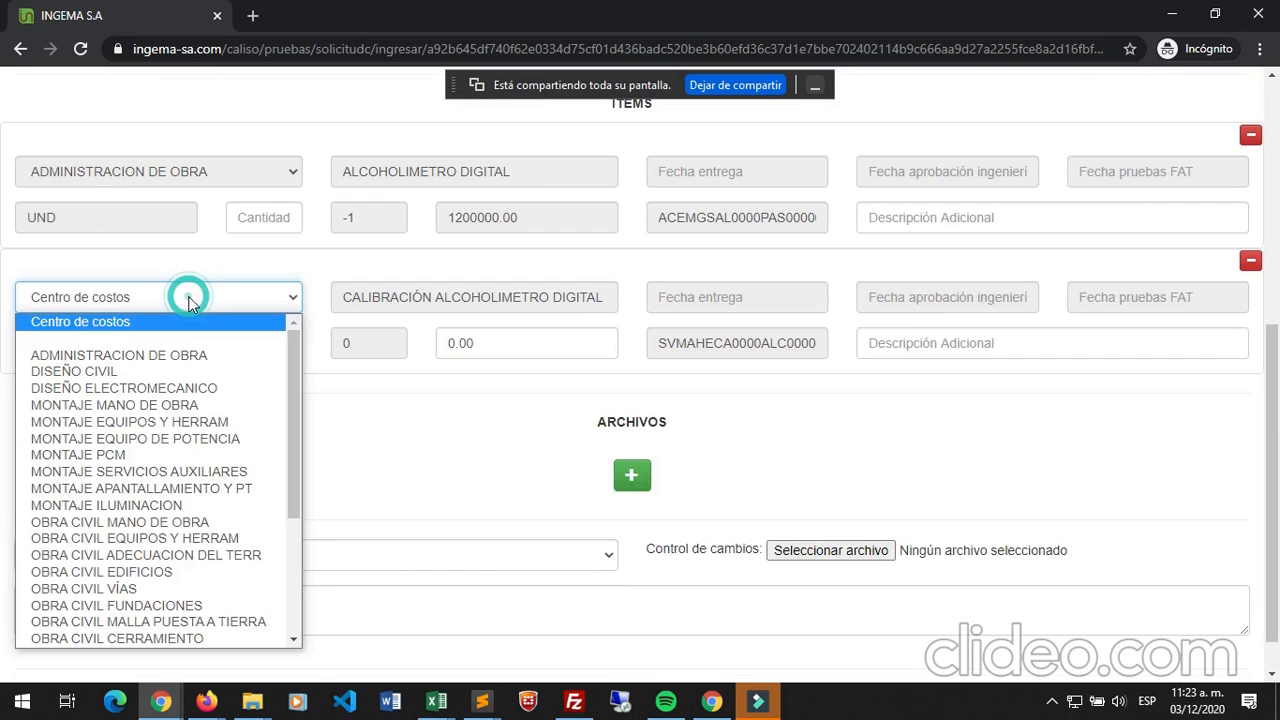
click(149, 424)
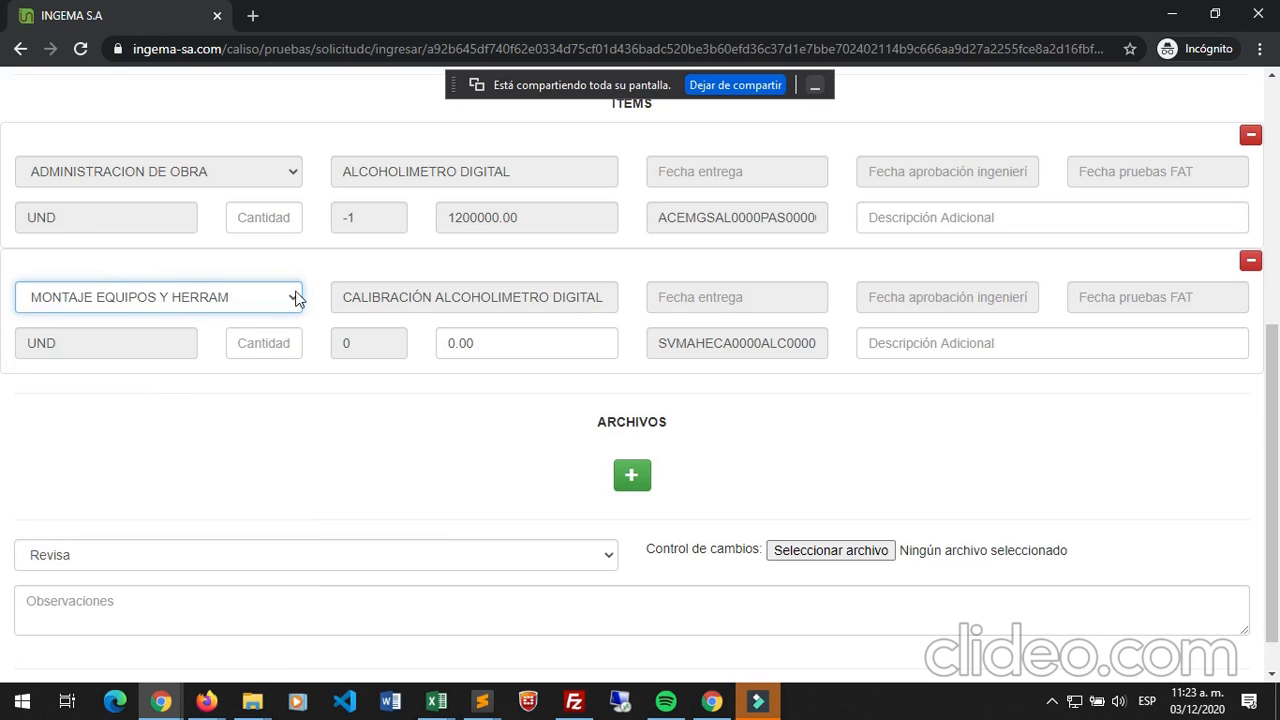
Step: Open the item codification request form and add an empty item row to it
scroll(397, 451, up, 3)
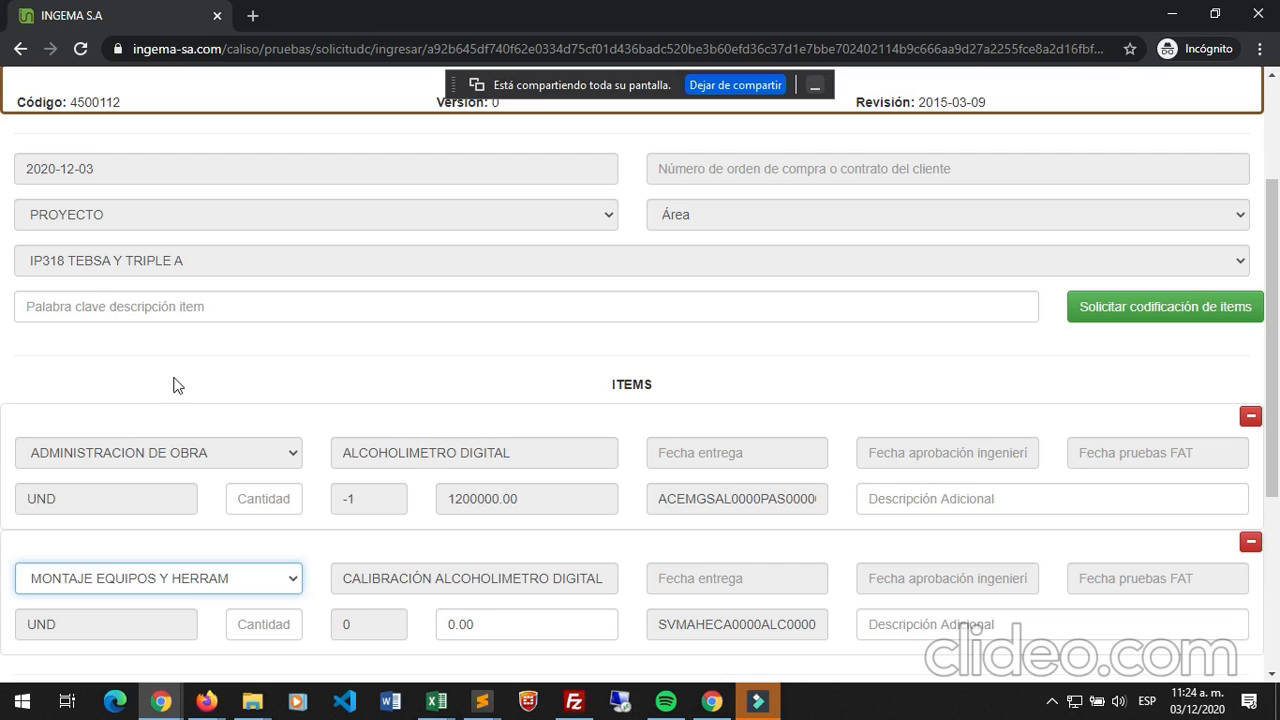
click(1134, 306)
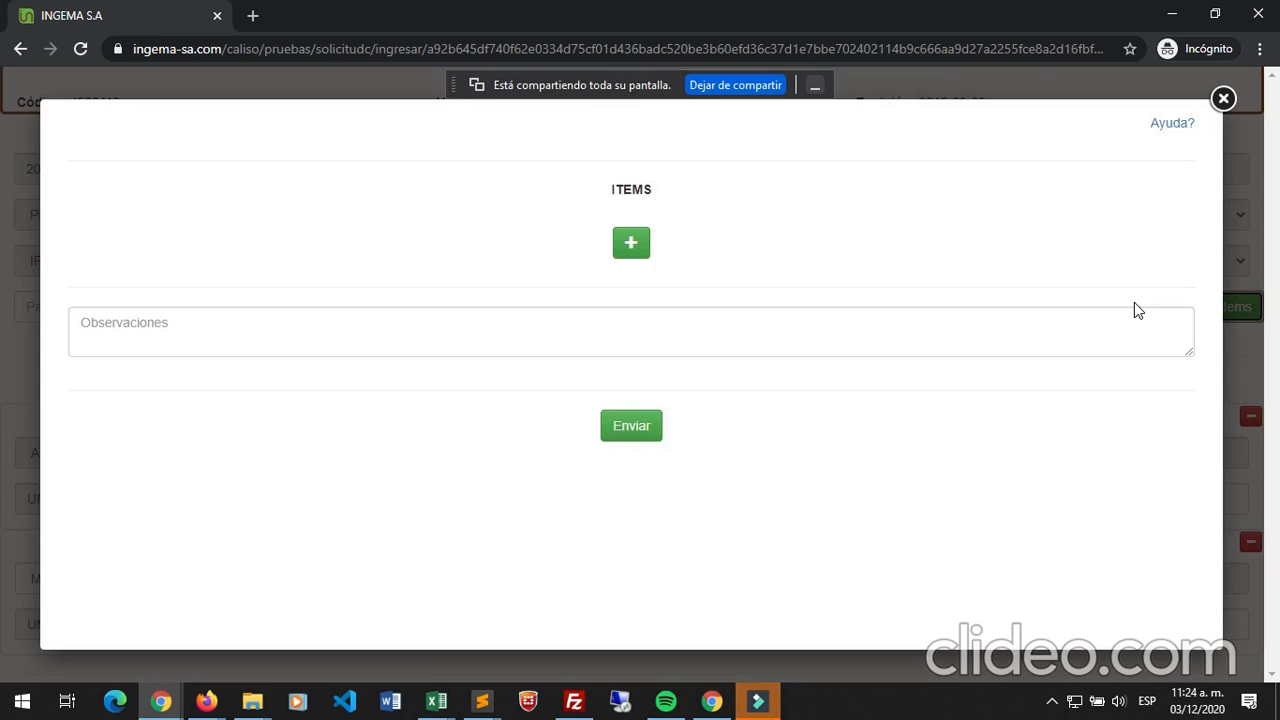
click(632, 245)
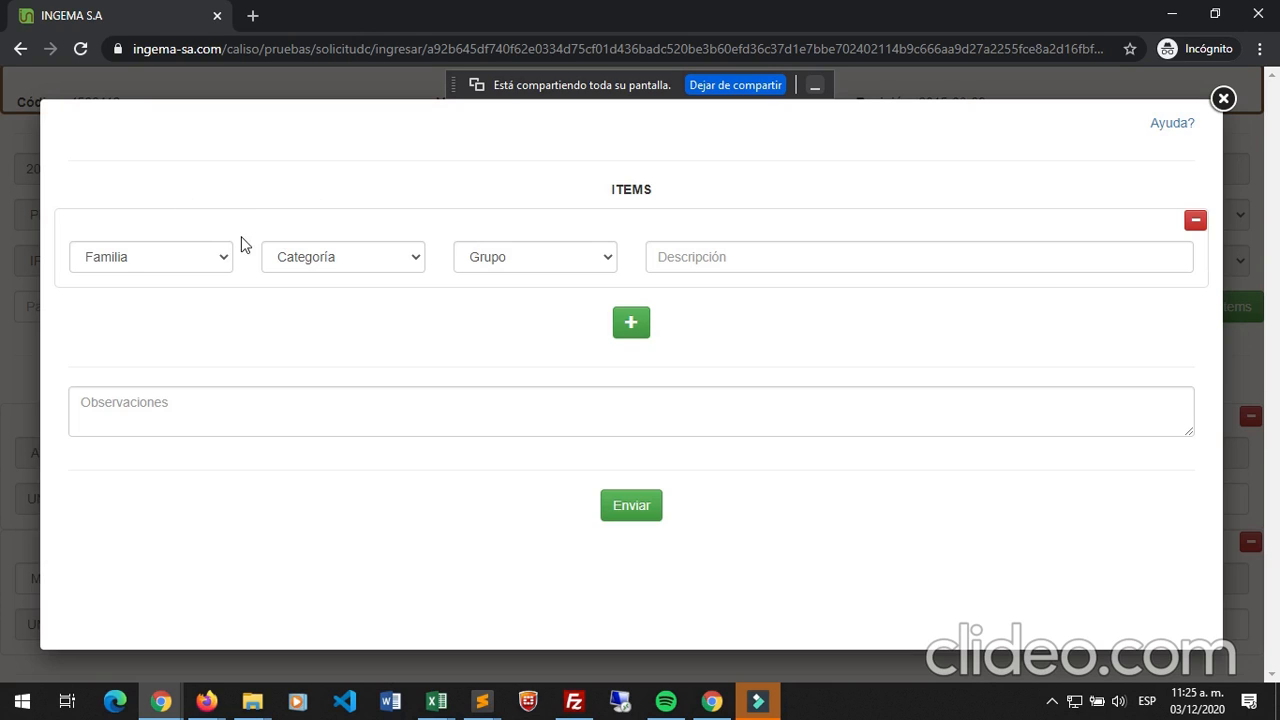
Step: Set the new item's family to AC - ACTIVOS and its group to MA - MAQUINARIA AMARILLA
click(153, 260)
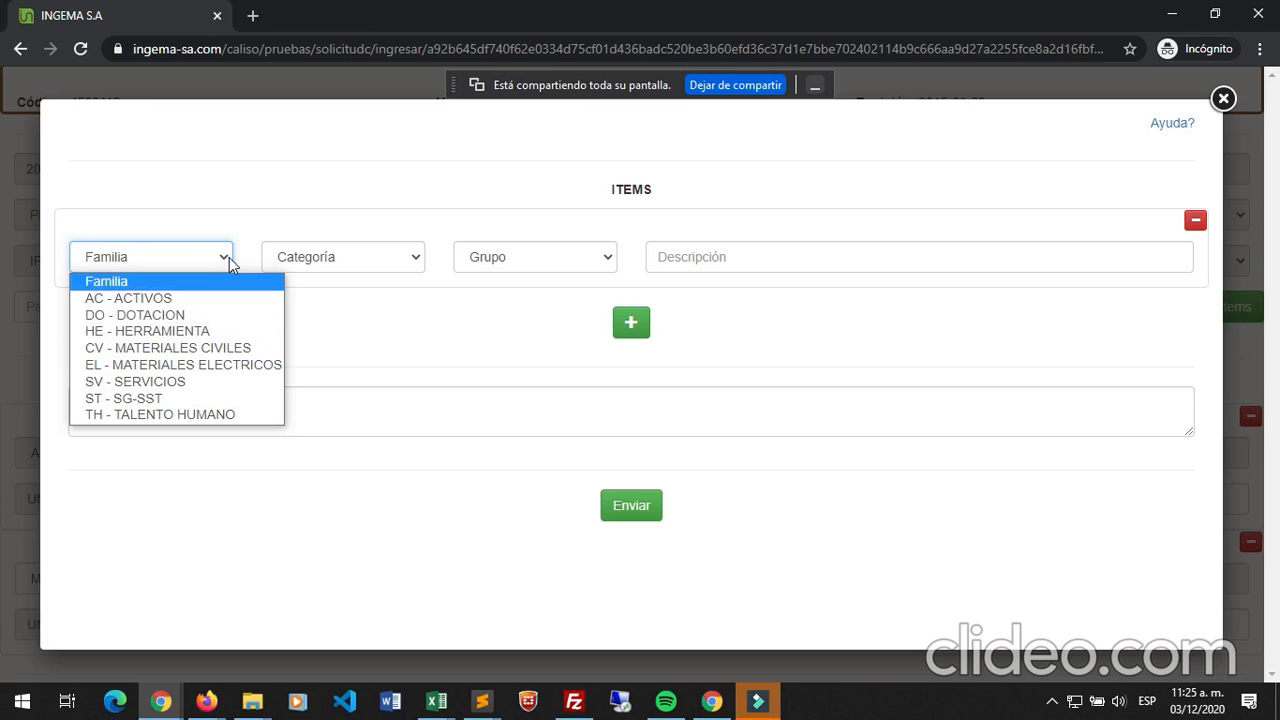
click(169, 299)
click(338, 257)
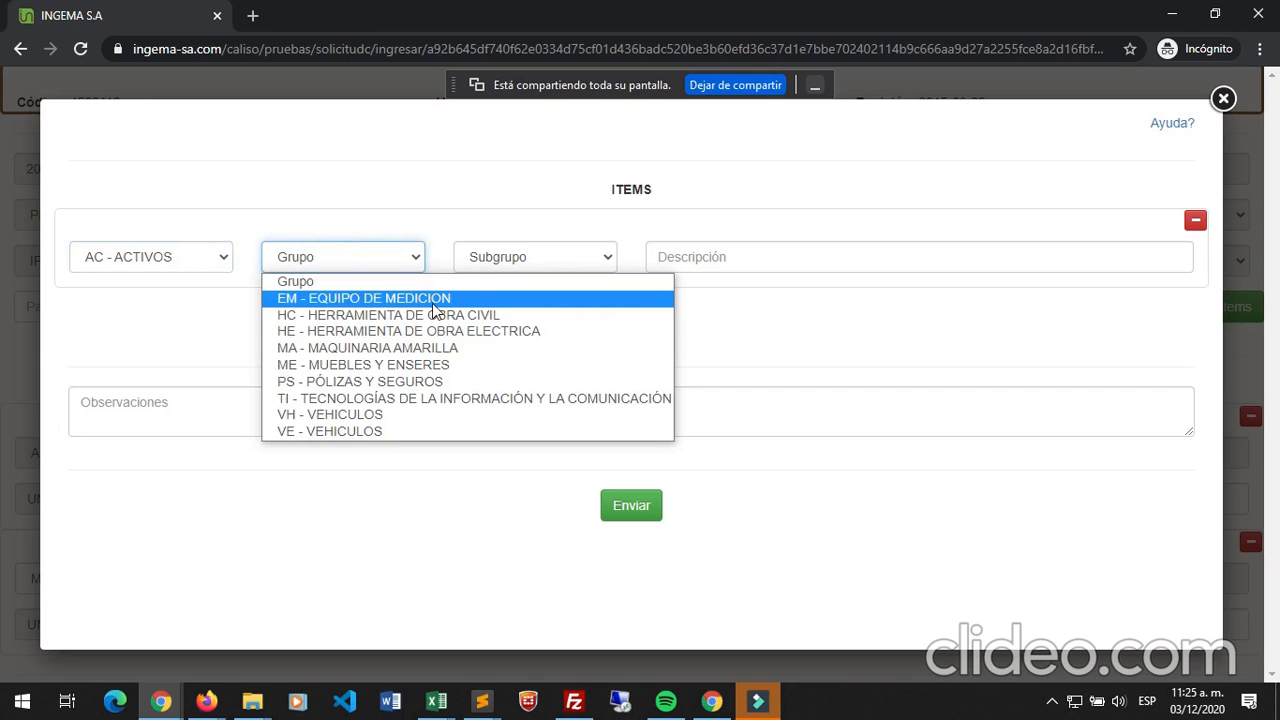
click(380, 350)
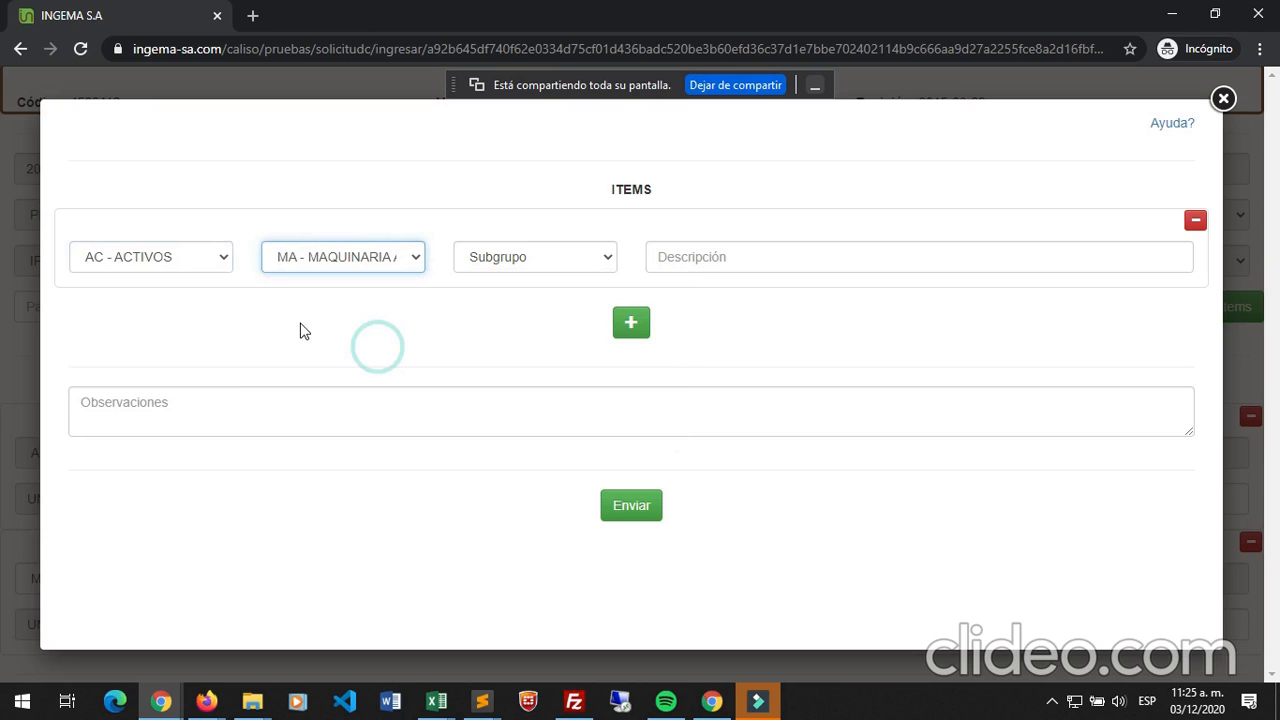
Step: Examine the subgroup options offered for the MA - MAQUINARIA AMARILLA group without choosing one
click(524, 261)
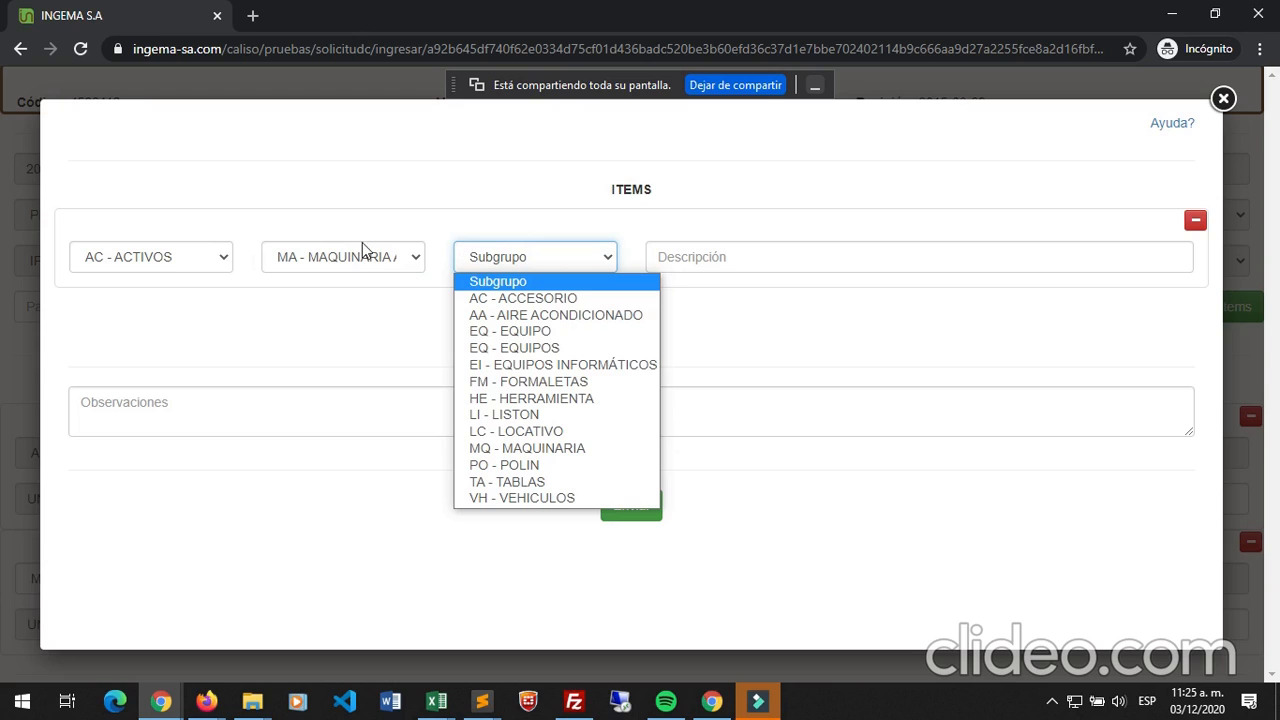
key(Down)
key(Down)
key(Down)
key(Down)
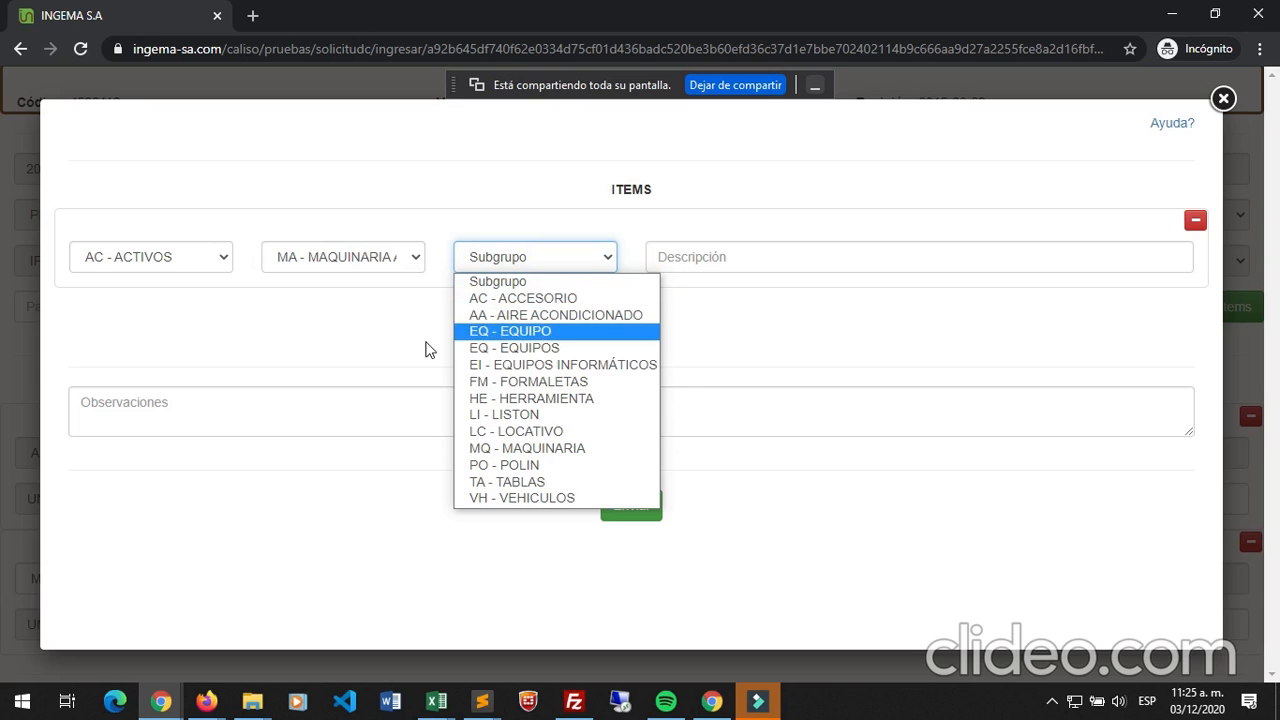
key(Up)
key(Up)
key(Up)
key(Up)
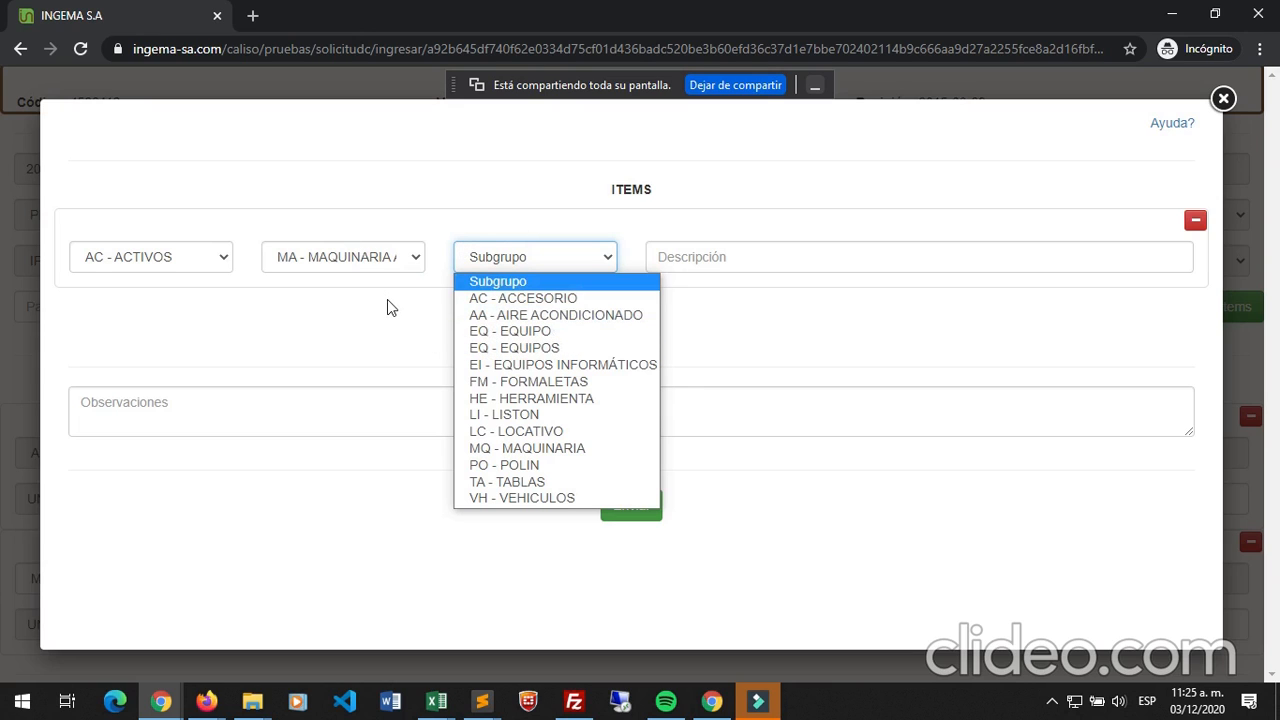
click(387, 300)
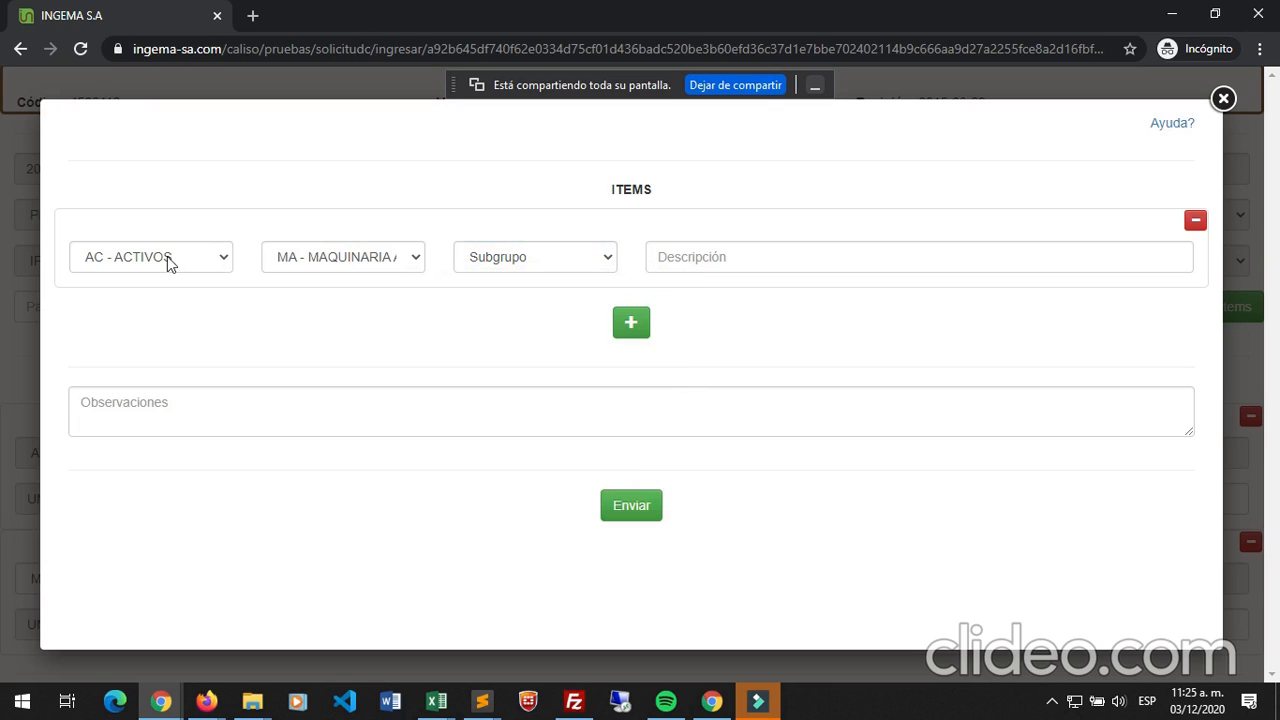
Step: Classify the new item under family CV - MATERIALES CIVILES, group AG - AGREGADOS and subgroup TR - TRITURADOS
click(141, 262)
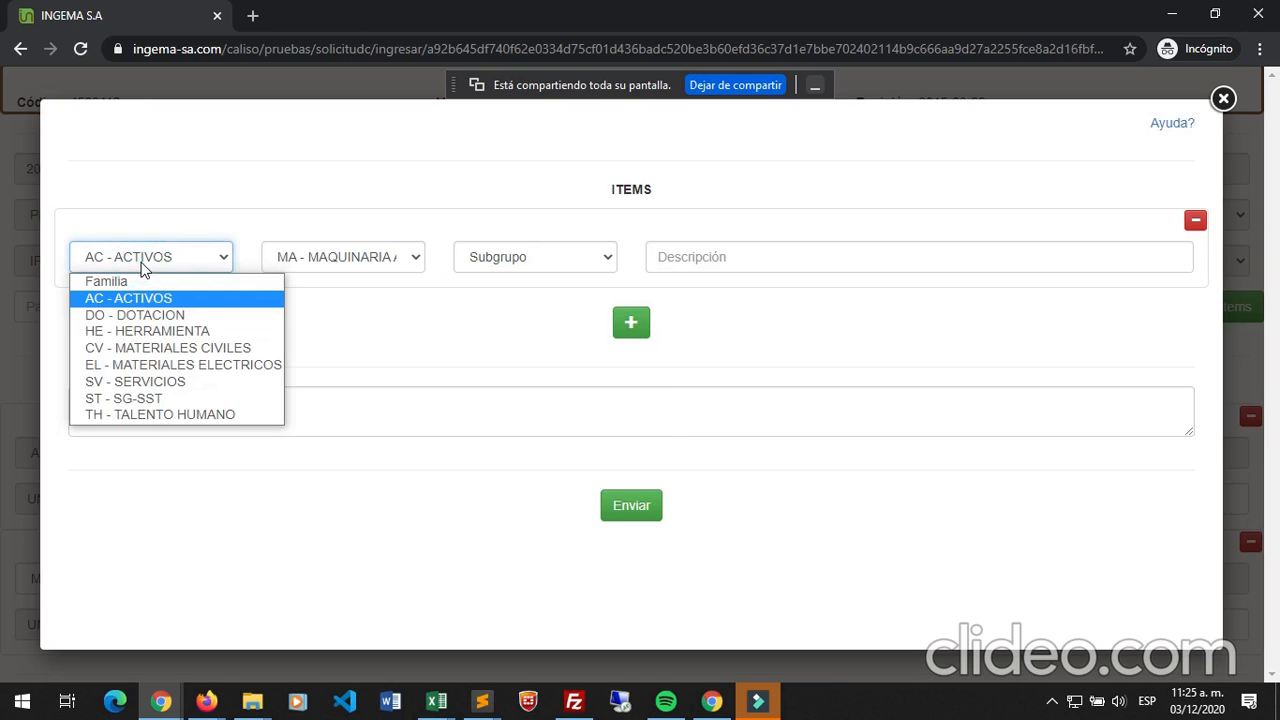
click(164, 344)
click(350, 260)
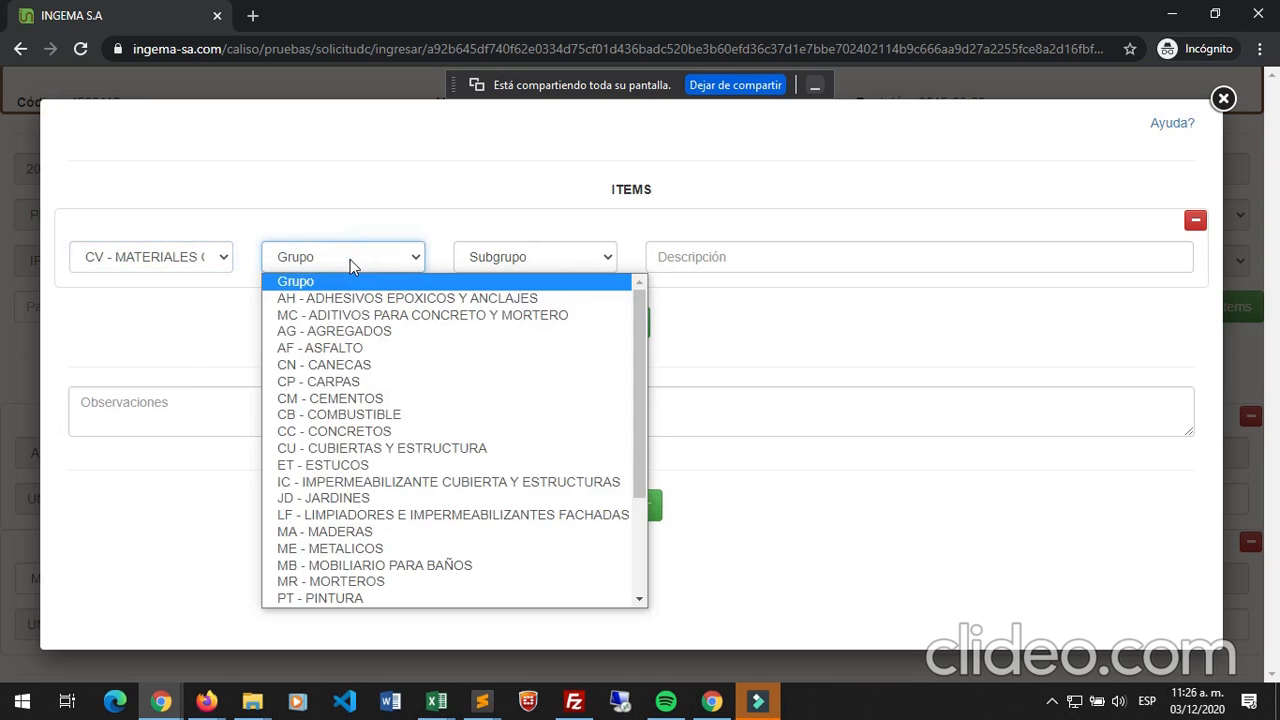
click(352, 333)
click(505, 262)
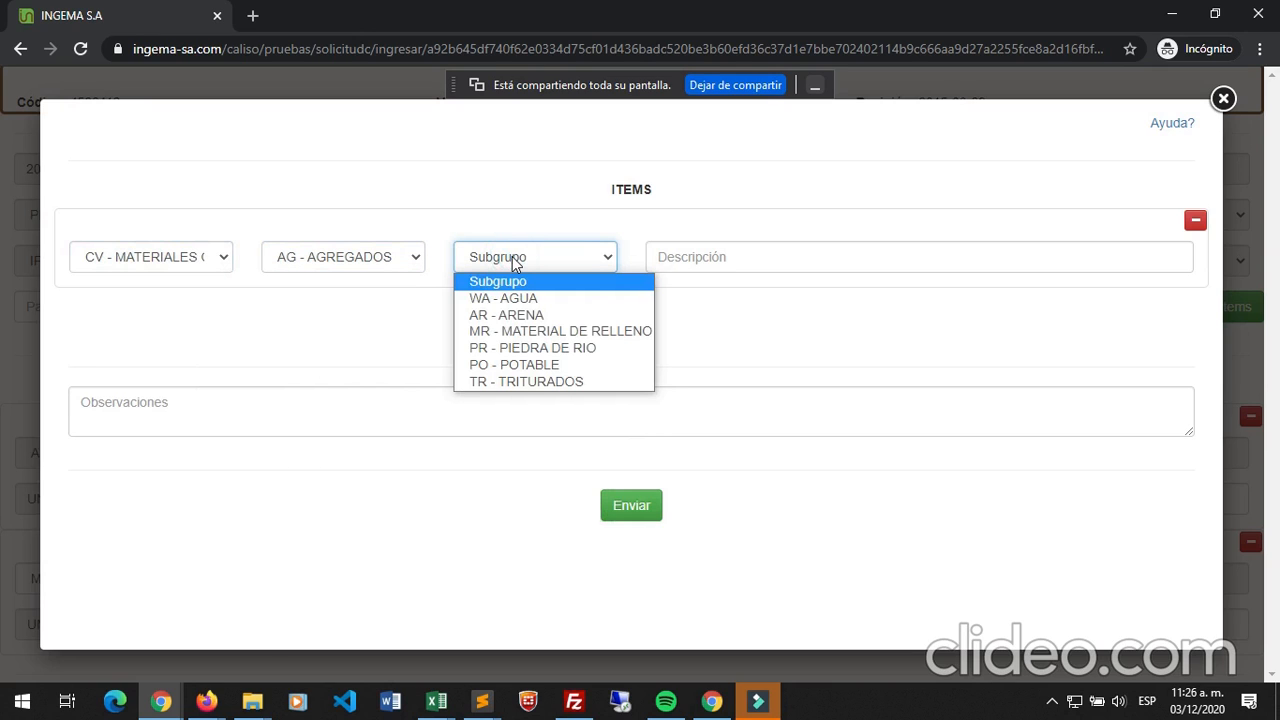
click(526, 381)
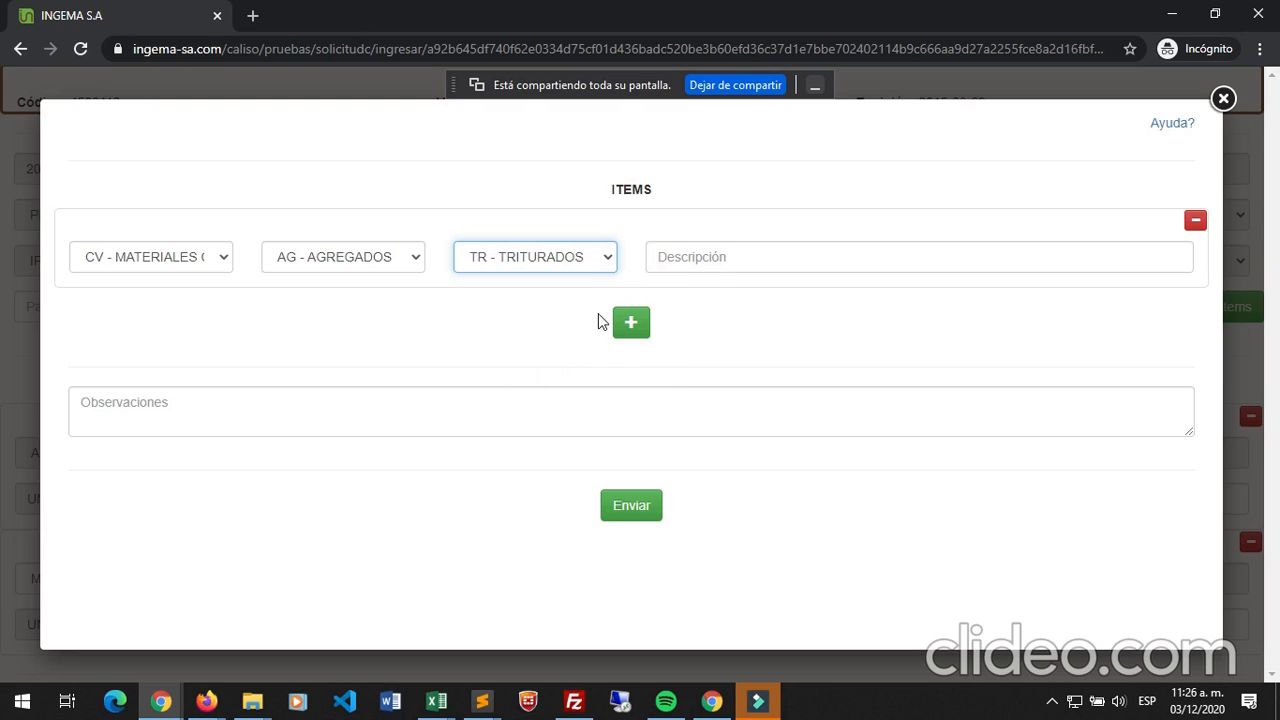
Step: Add a second empty item row to the codification request and view the family options of the first row
click(634, 326)
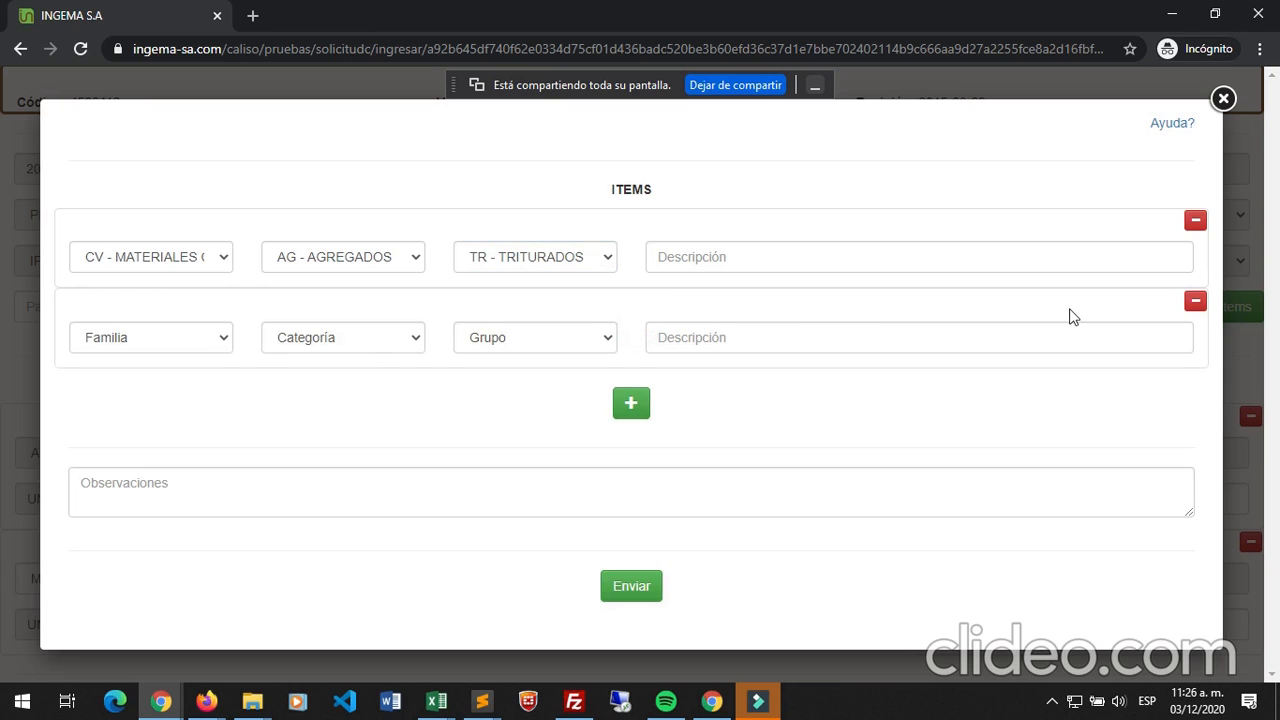
click(172, 266)
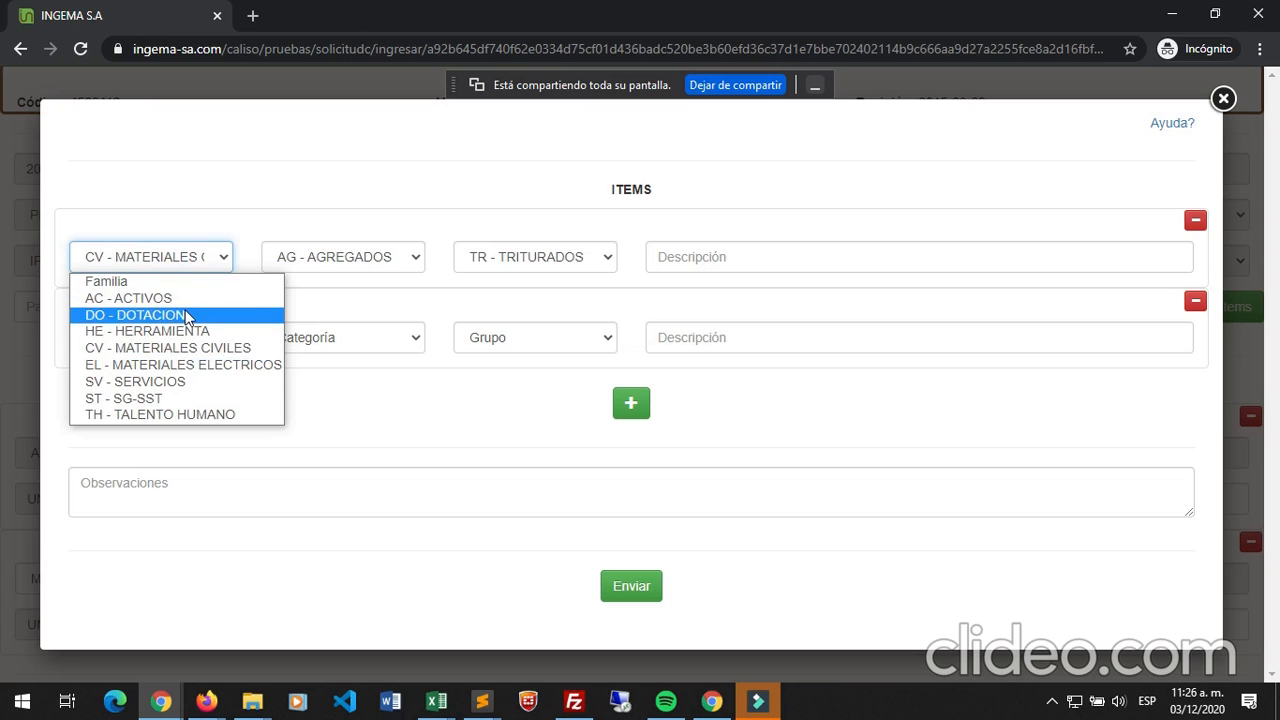
click(323, 219)
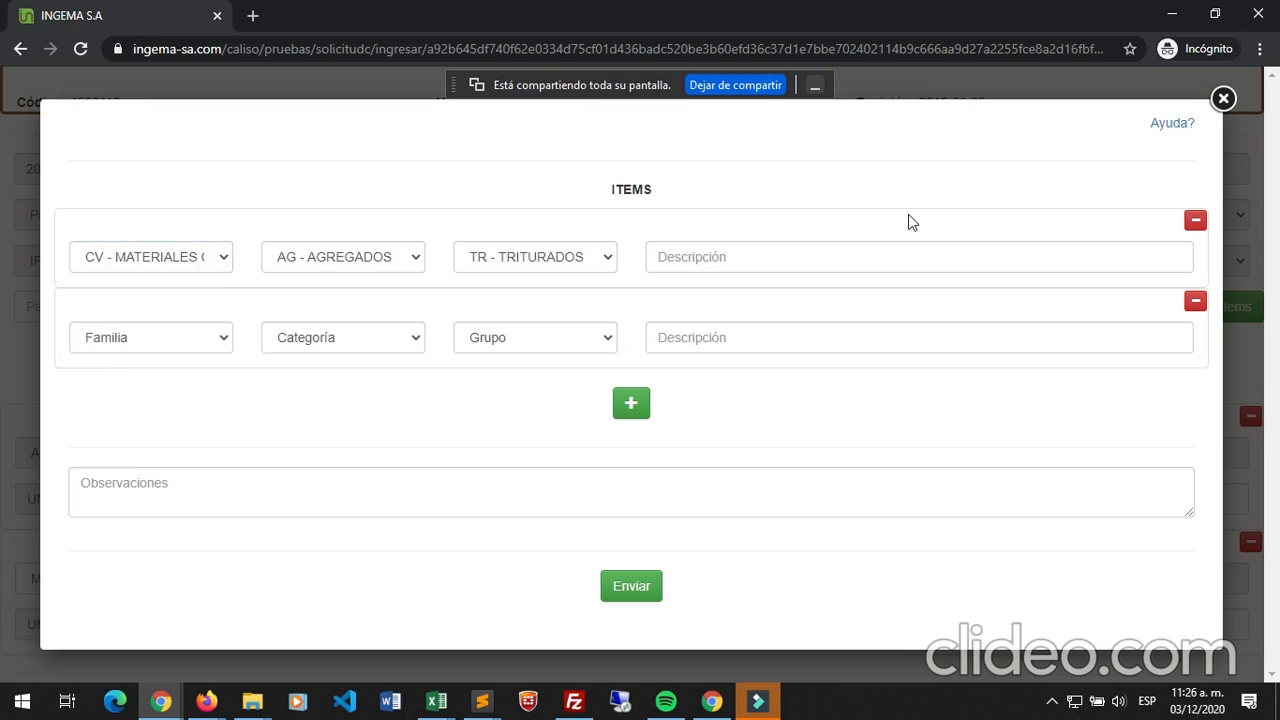
Step: Open the codification help and review its family, category and group tables for ACTIVOS, DOTACION and HERRAMIENTA, then close it
click(1179, 124)
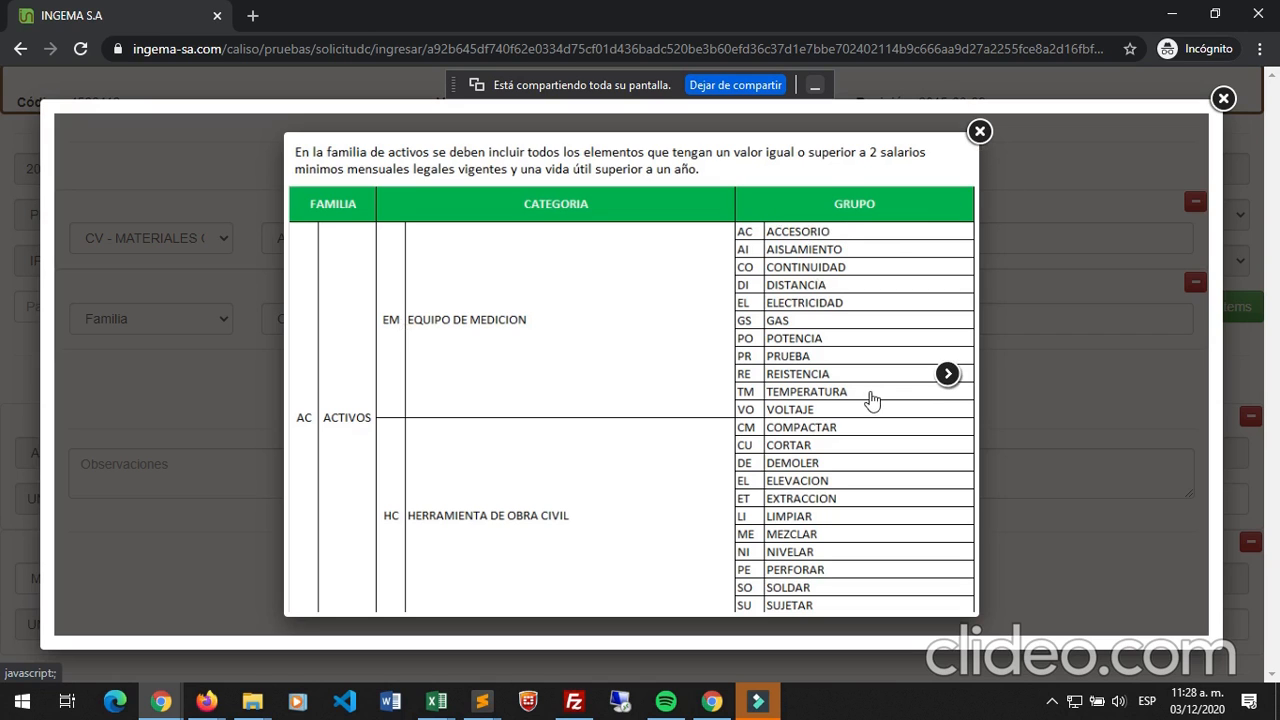
click(947, 373)
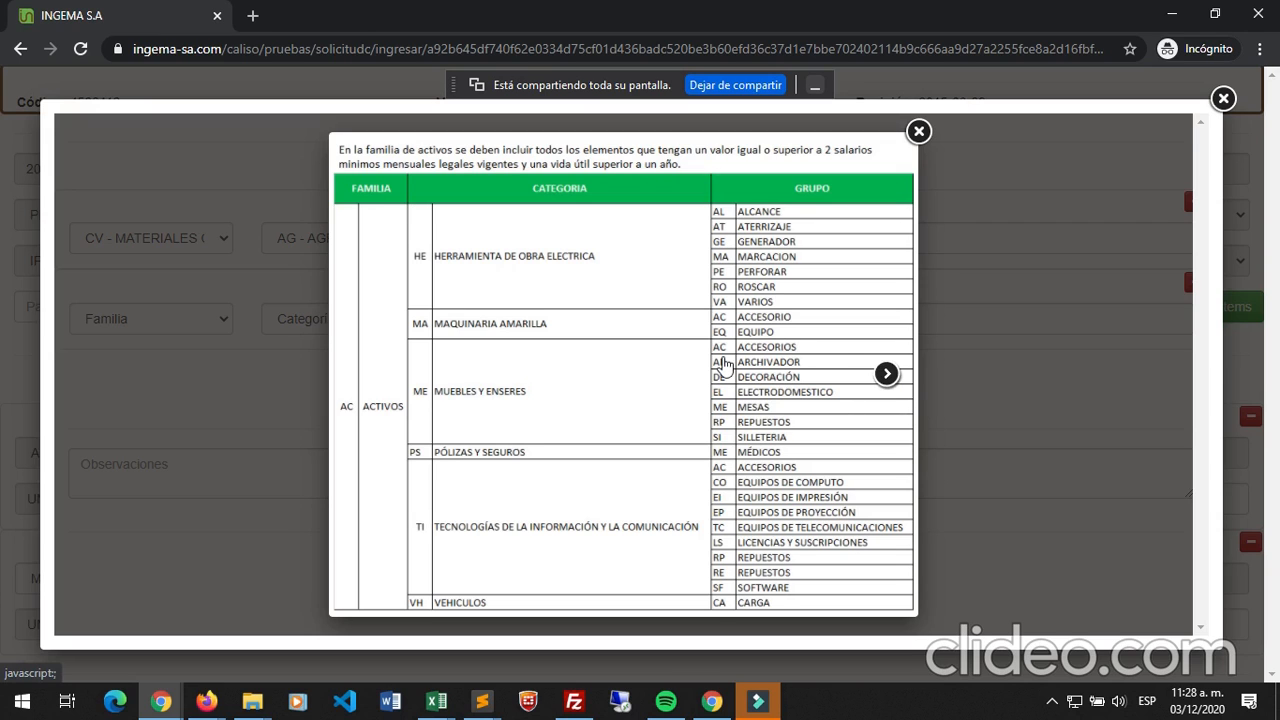
click(887, 376)
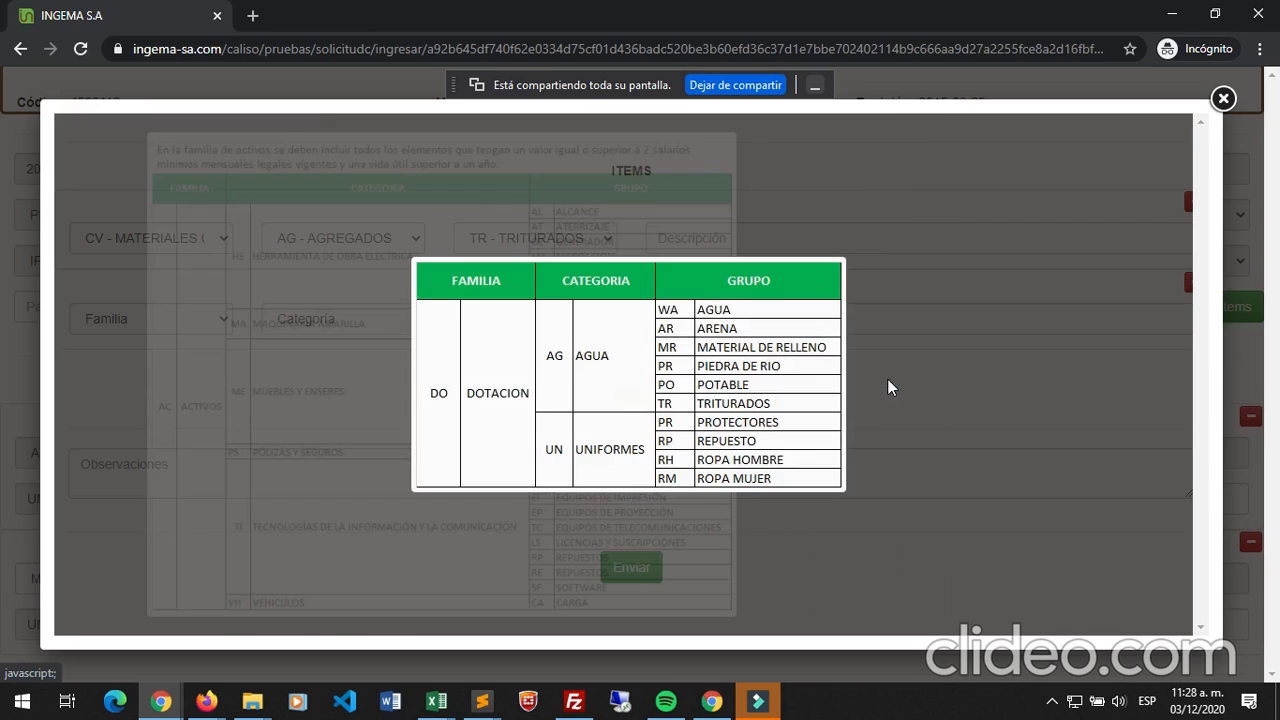
click(811, 380)
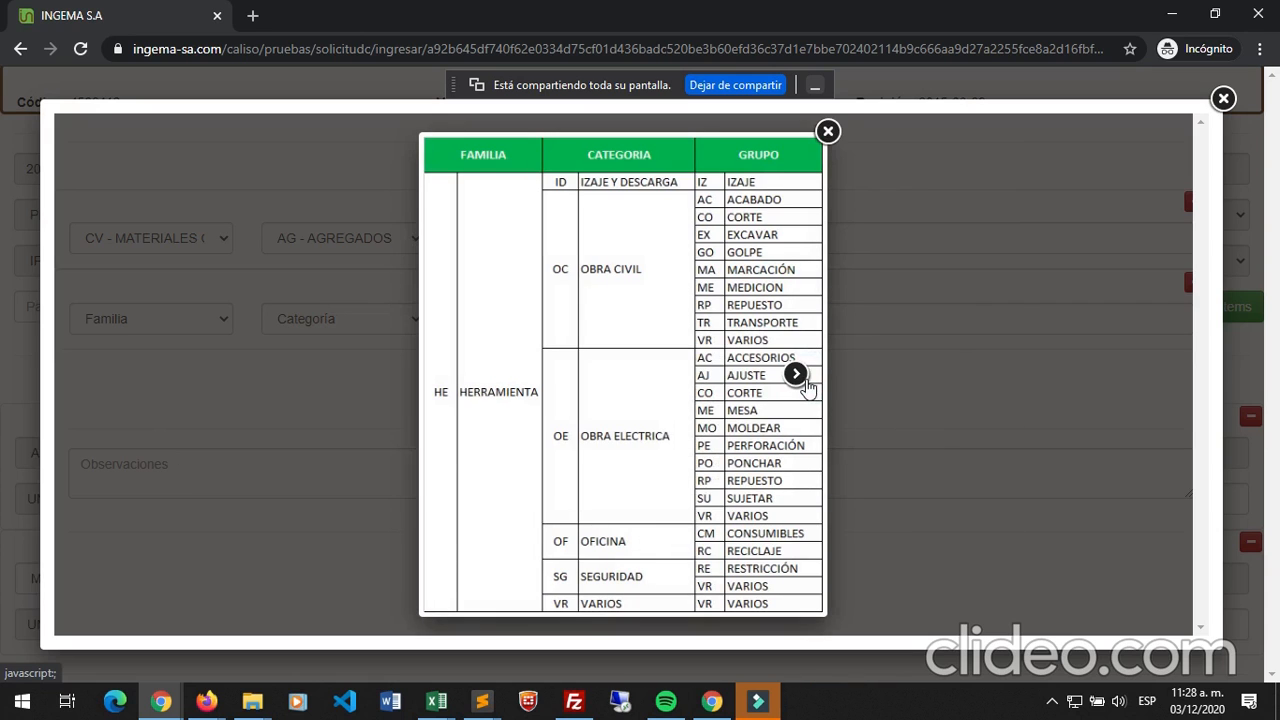
click(805, 383)
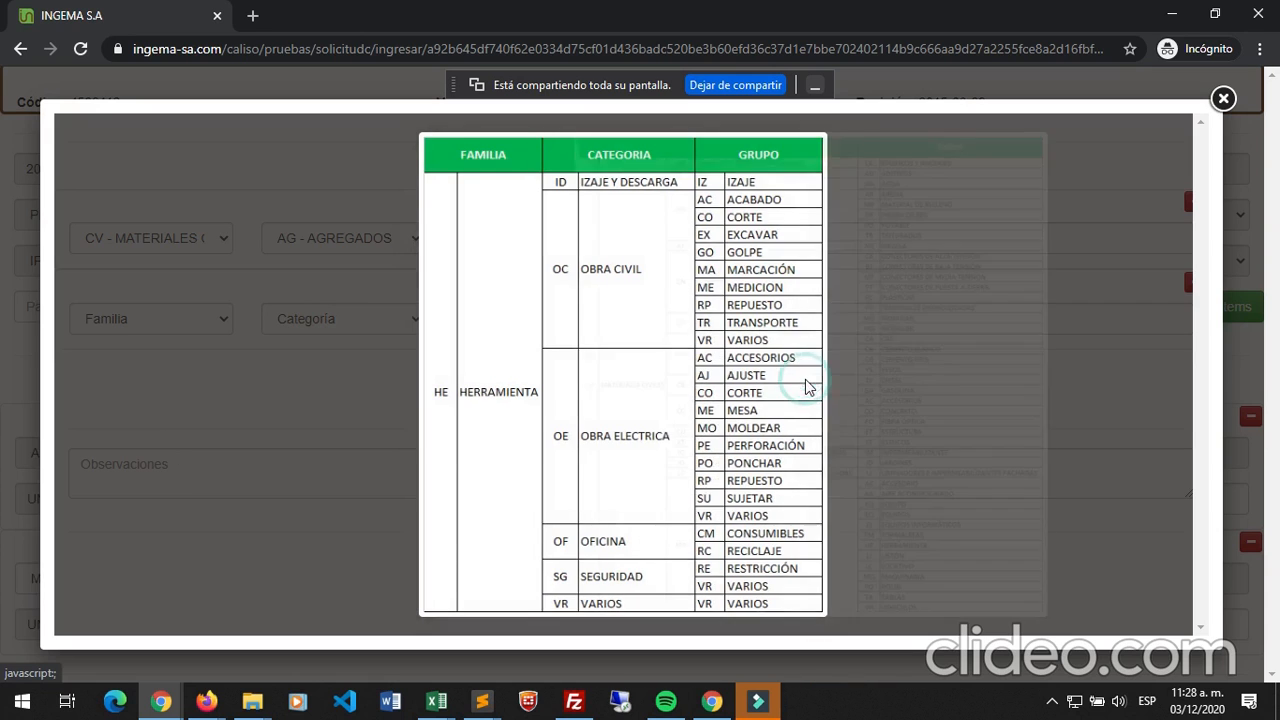
click(859, 132)
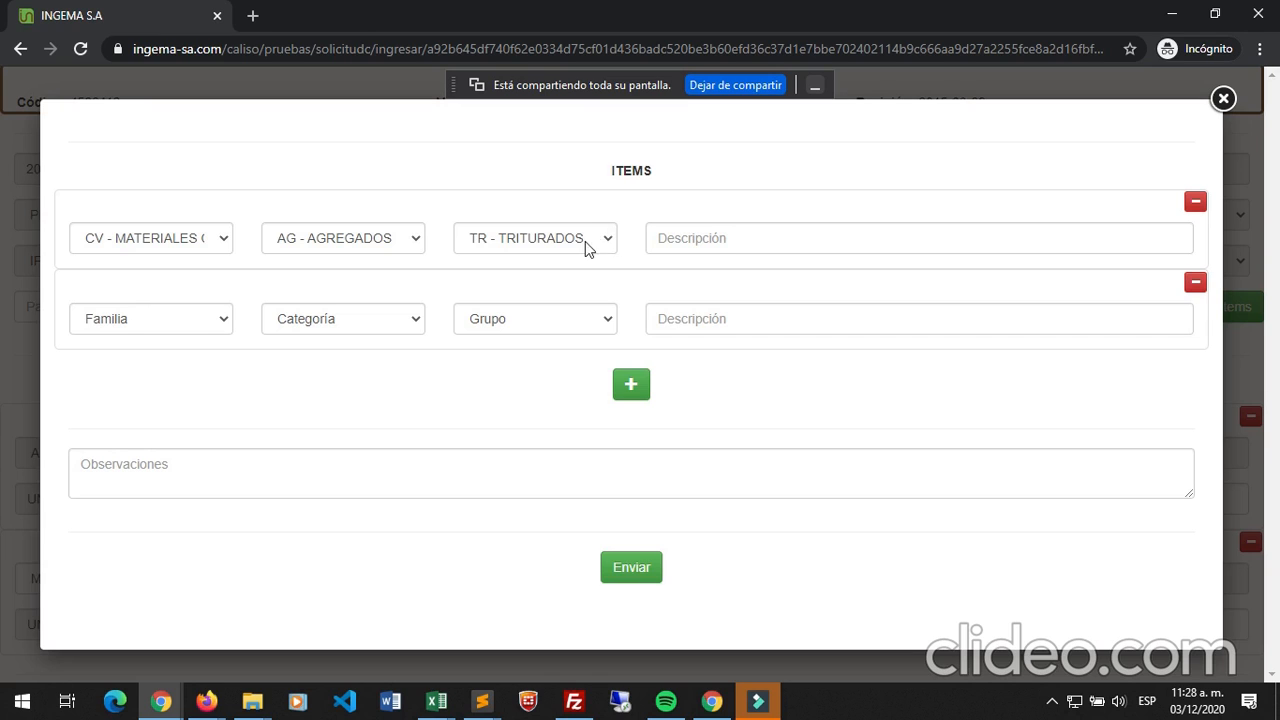
Step: Add several more empty item rows to the codification request, then close the form without sending it
click(632, 390)
click(622, 472)
scroll(623, 463, down, 2)
click(623, 425)
click(615, 503)
scroll(623, 494, down, 2)
click(624, 432)
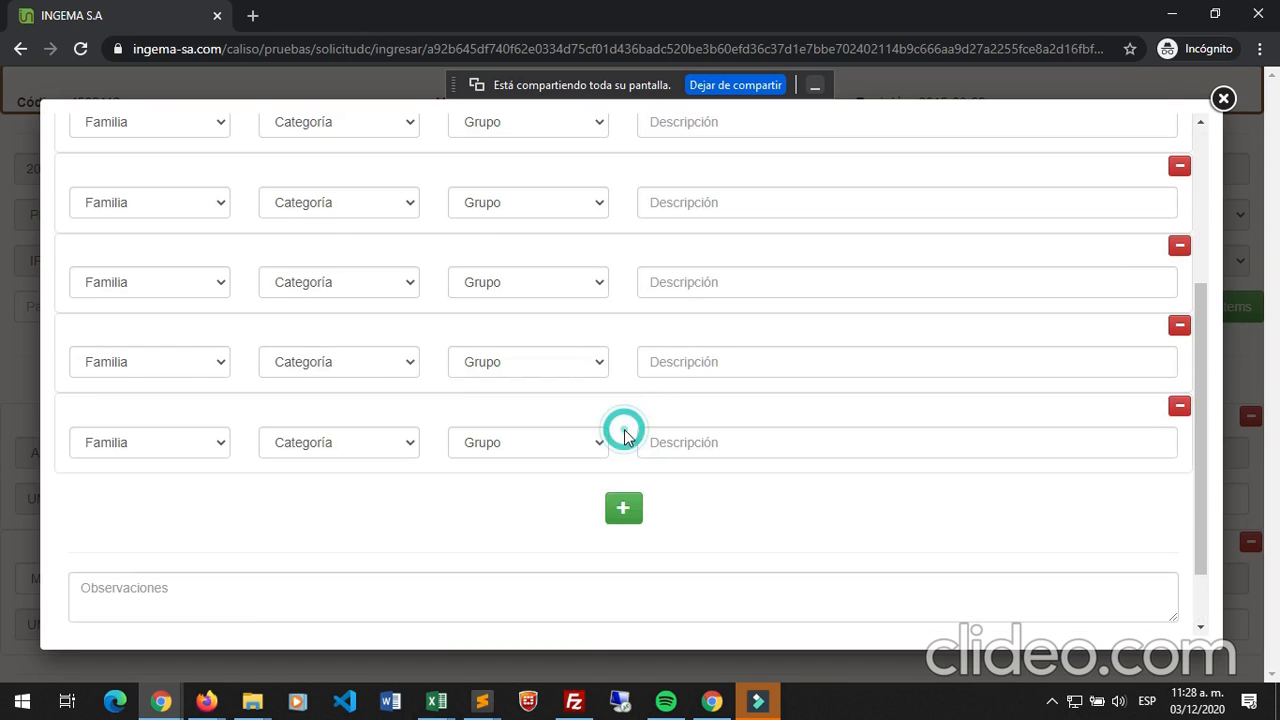
scroll(629, 434, up, 3)
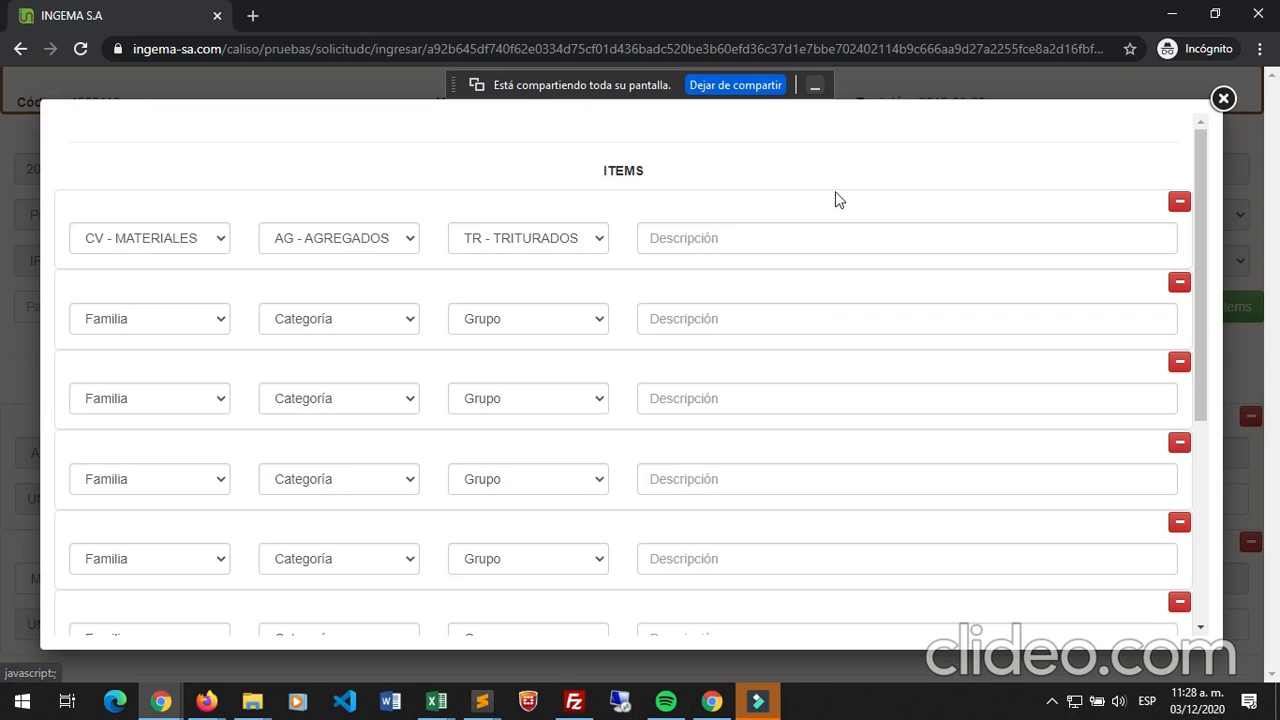
click(1221, 99)
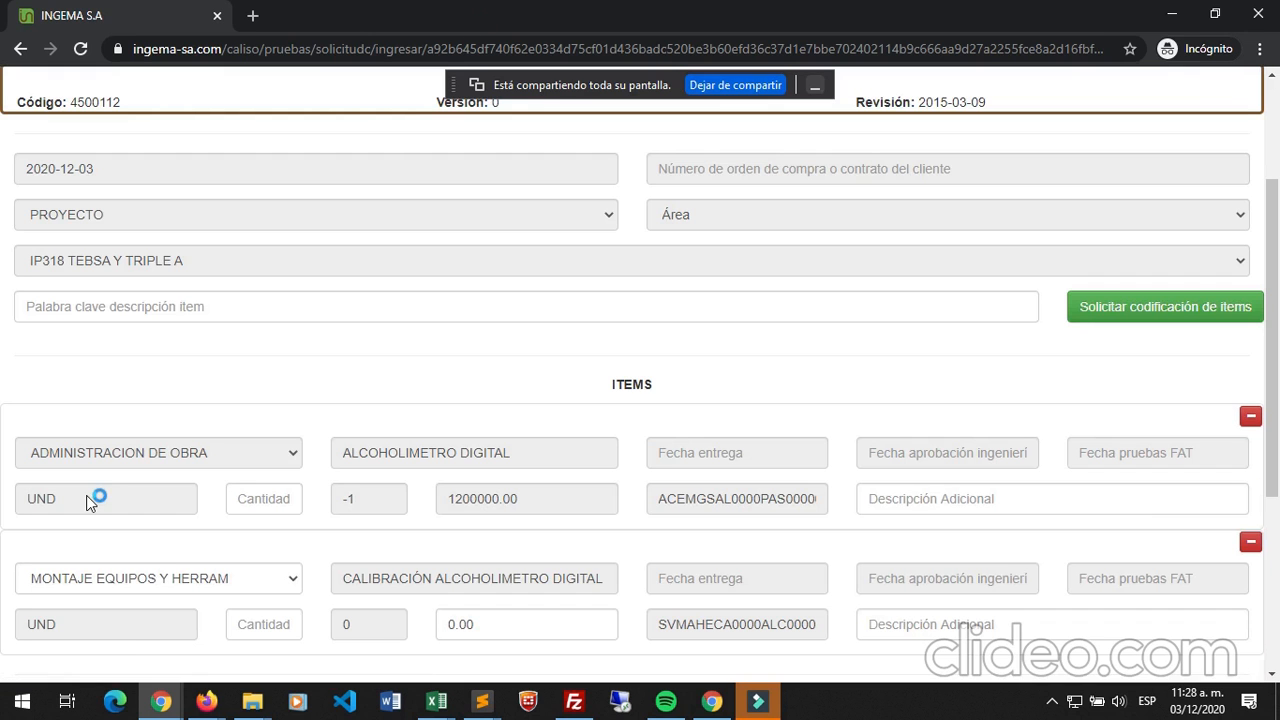
Step: Switch to Outlook and read the notification "PRUEBA Solicitud de codificacion de elementos"
click(160, 701)
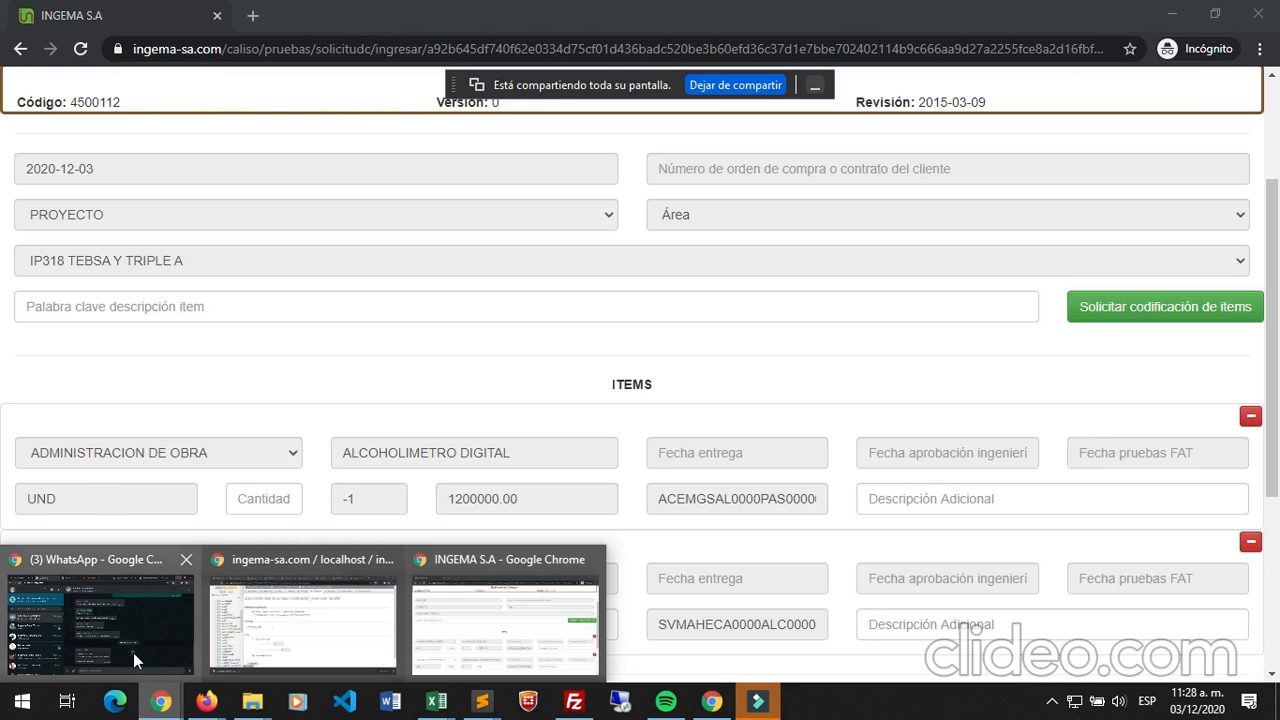
click(133, 652)
click(915, 22)
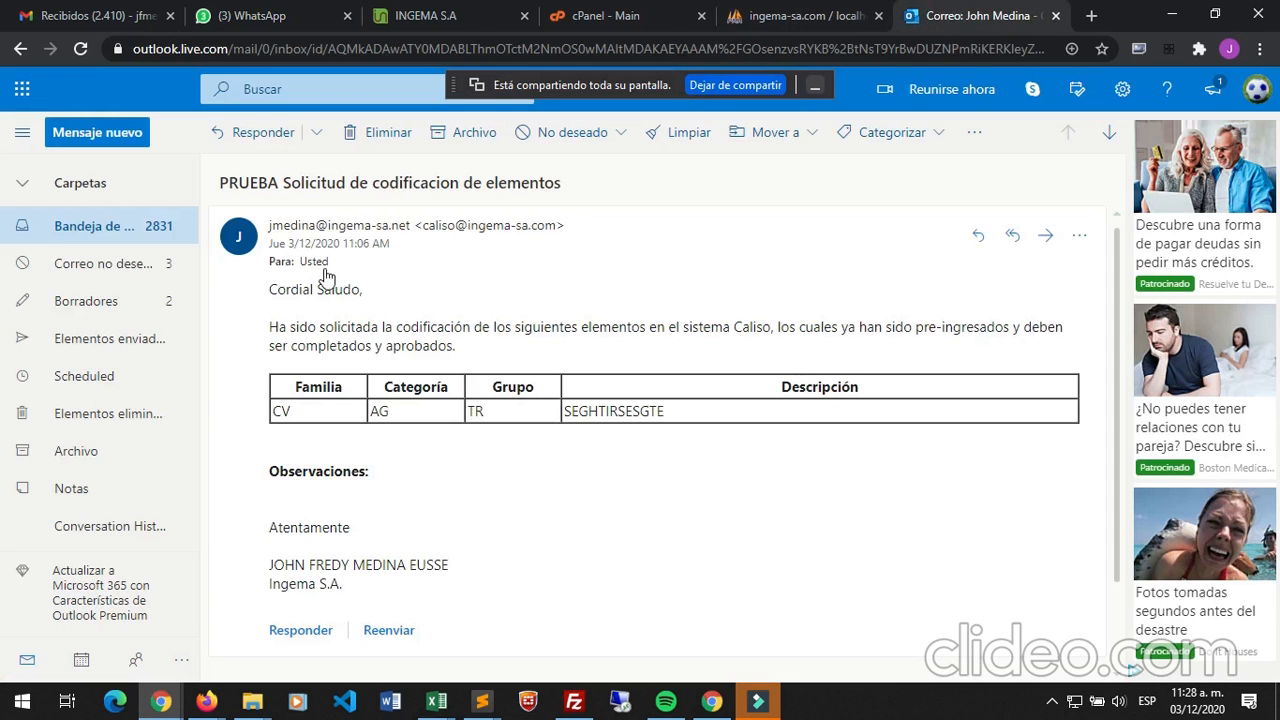
drag(272, 292, 585, 354)
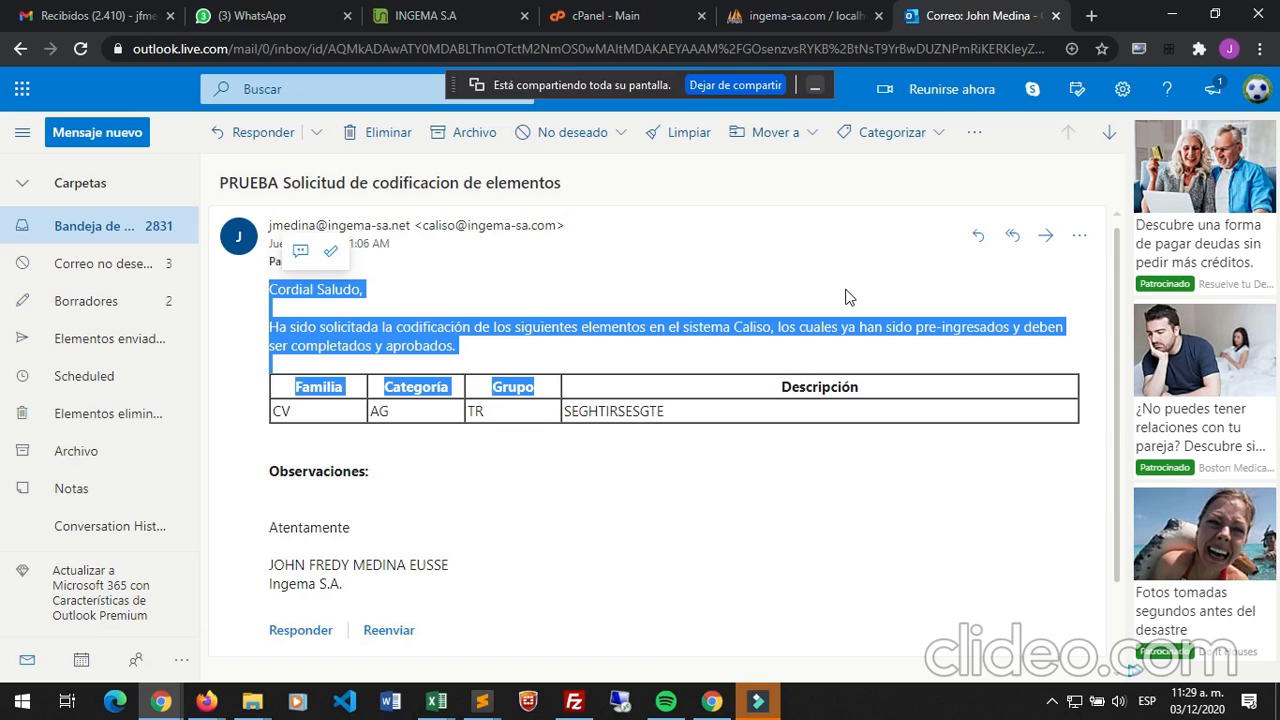
Step: Open "PRUEBA Respuesta codificacion de elementos" from the inbox and examine the code, description and status of the requested item
click(108, 228)
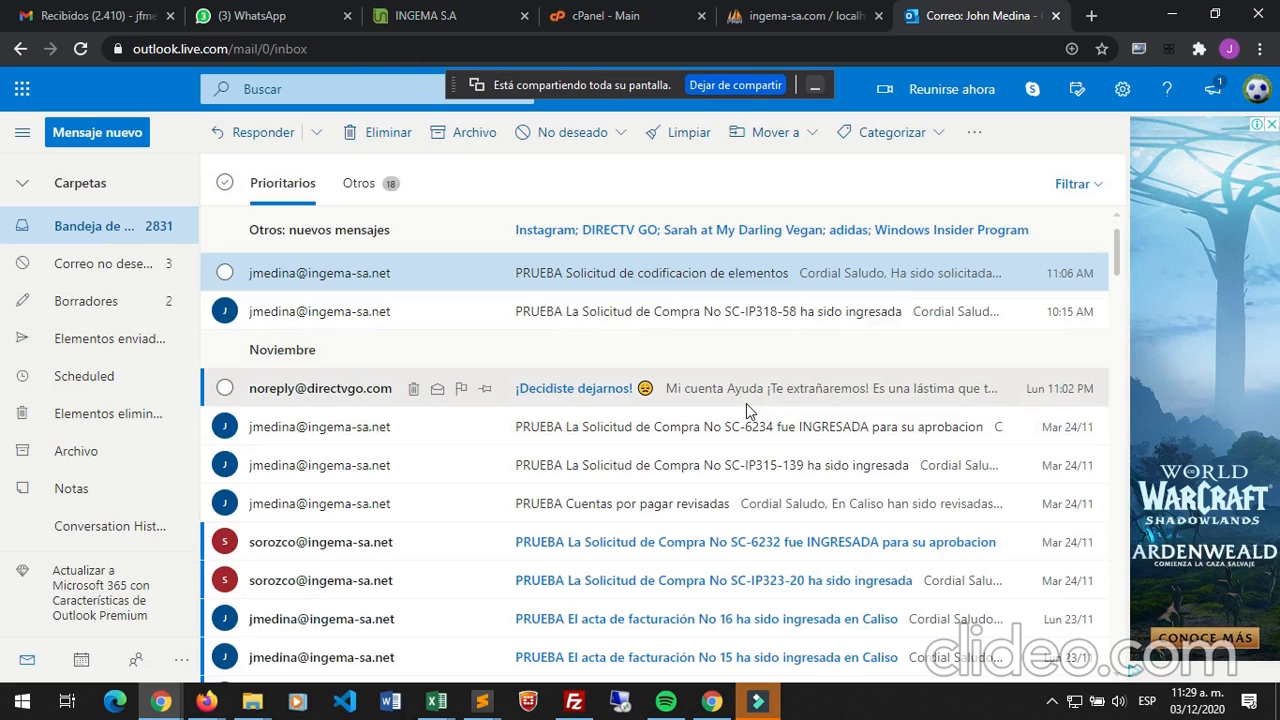
scroll(787, 450, down, 1)
scroll(787, 446, down, 1)
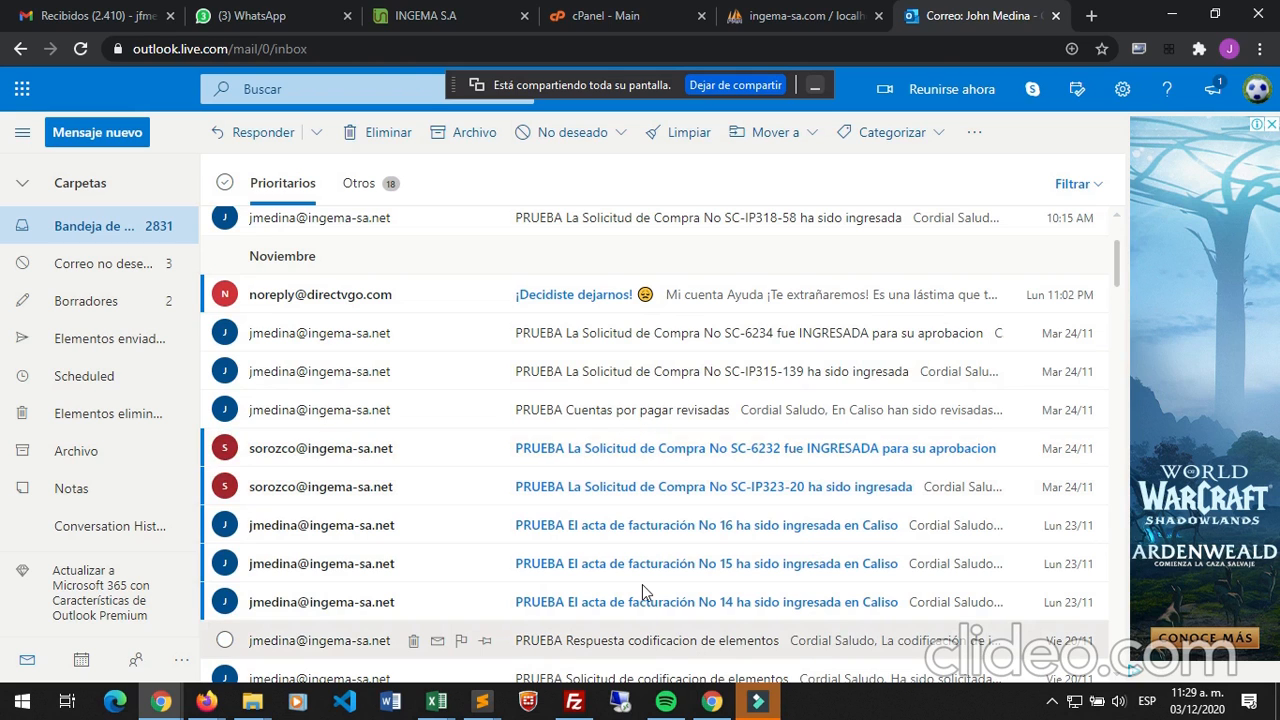
click(655, 643)
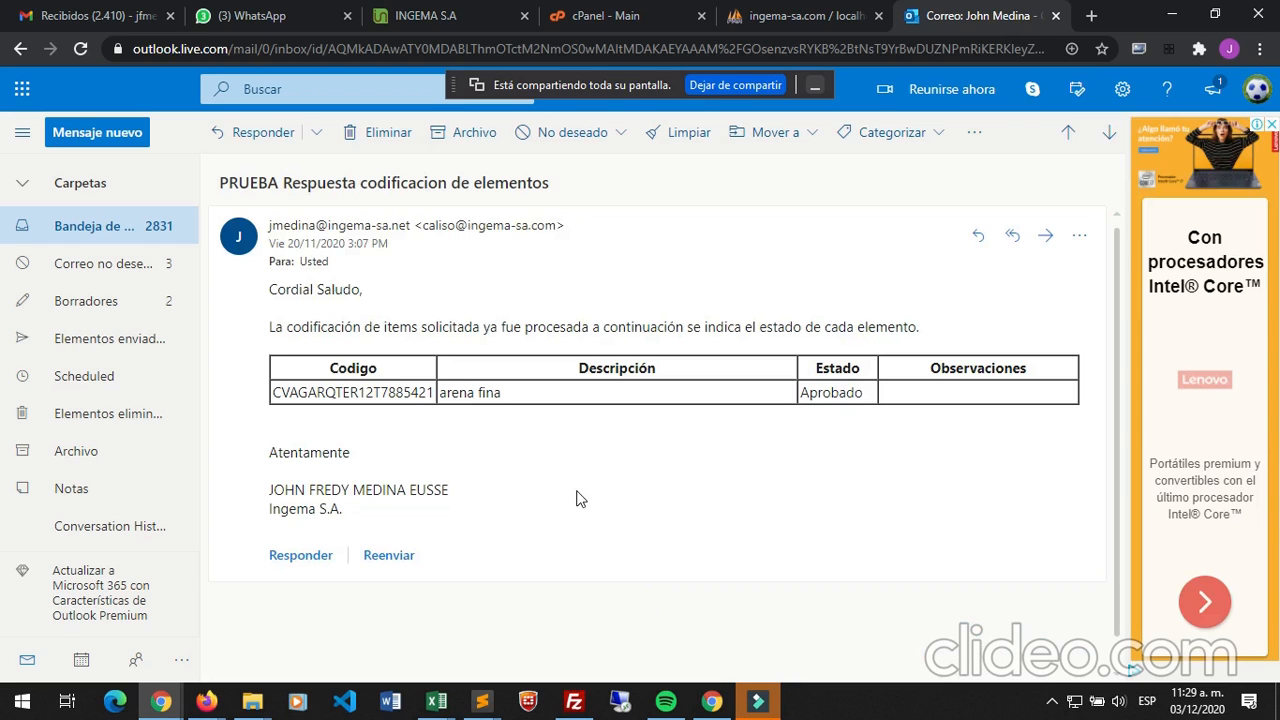
drag(276, 392, 870, 394)
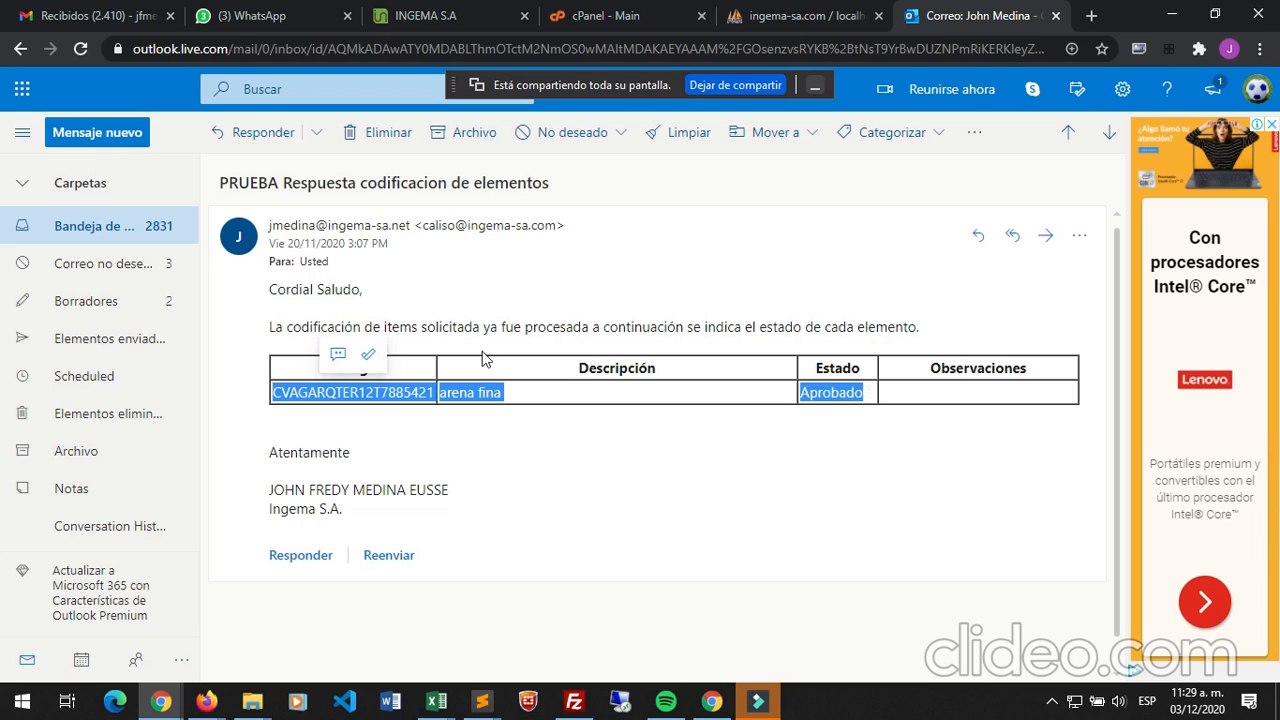
click(820, 396)
double_click(806, 394)
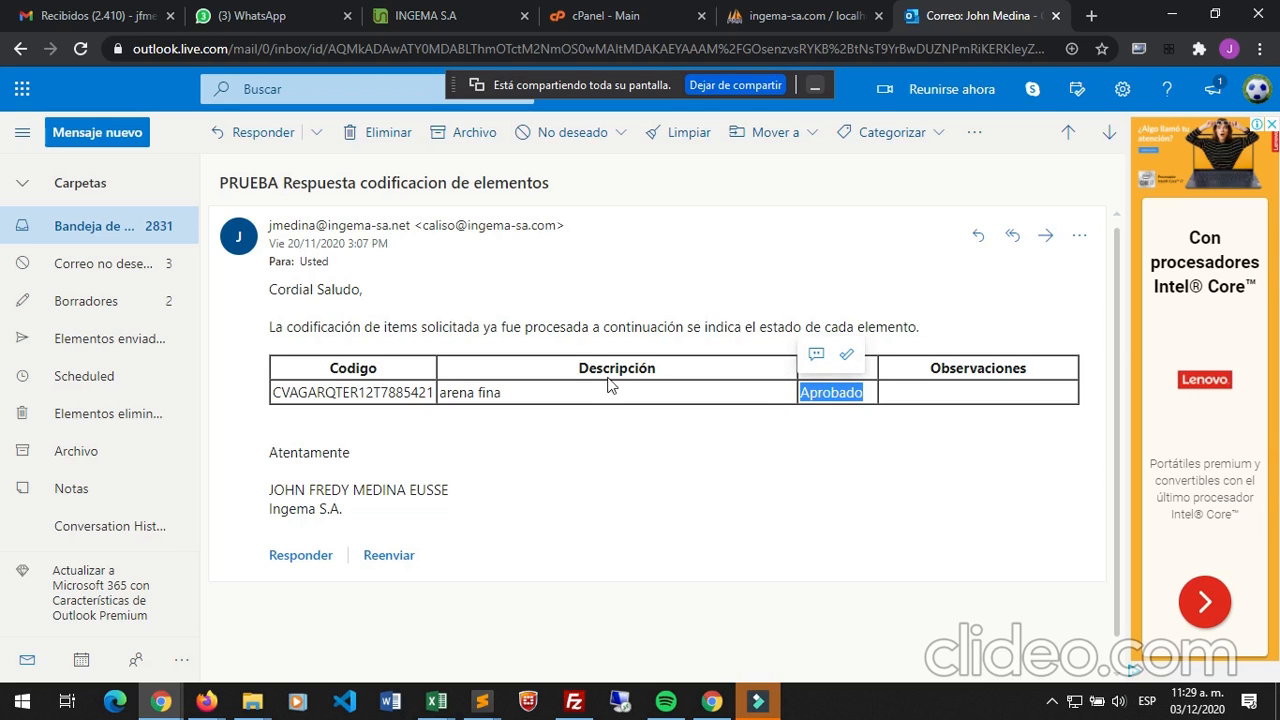
Step: Switch back to the Caliso purchase request and search the item catalogue for "arena"
click(160, 701)
click(470, 636)
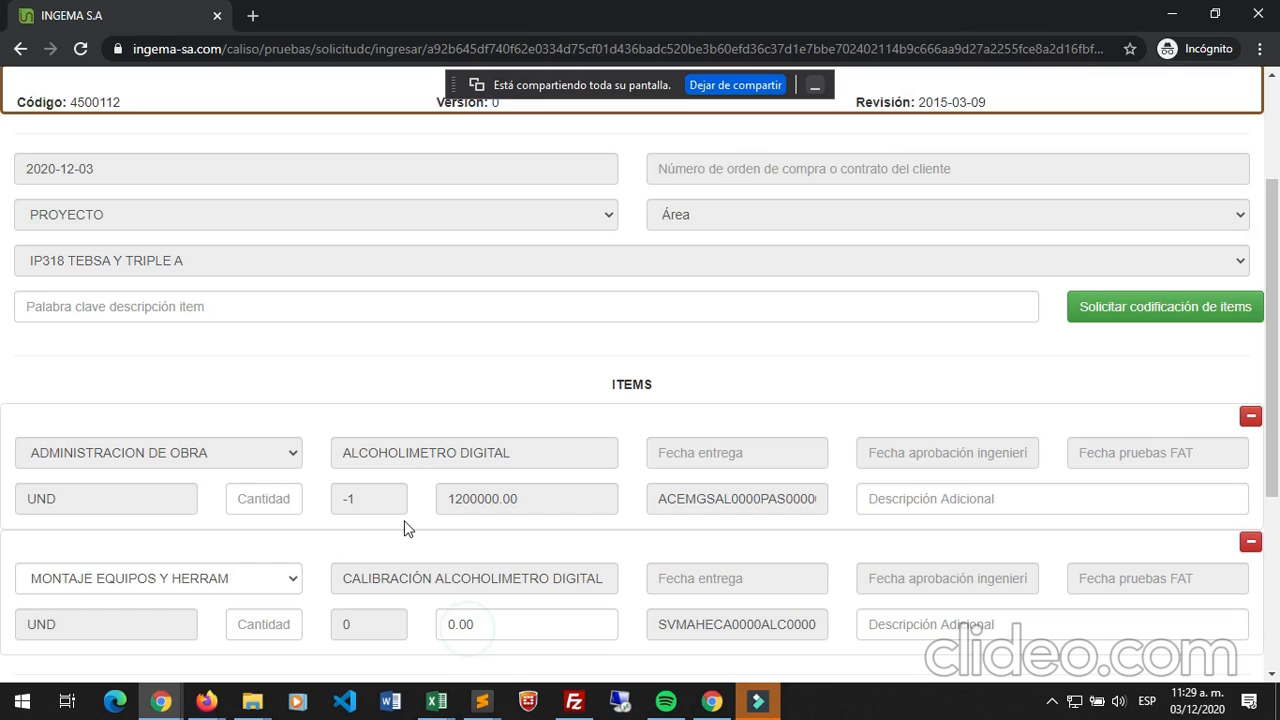
scroll(702, 372, down, 1)
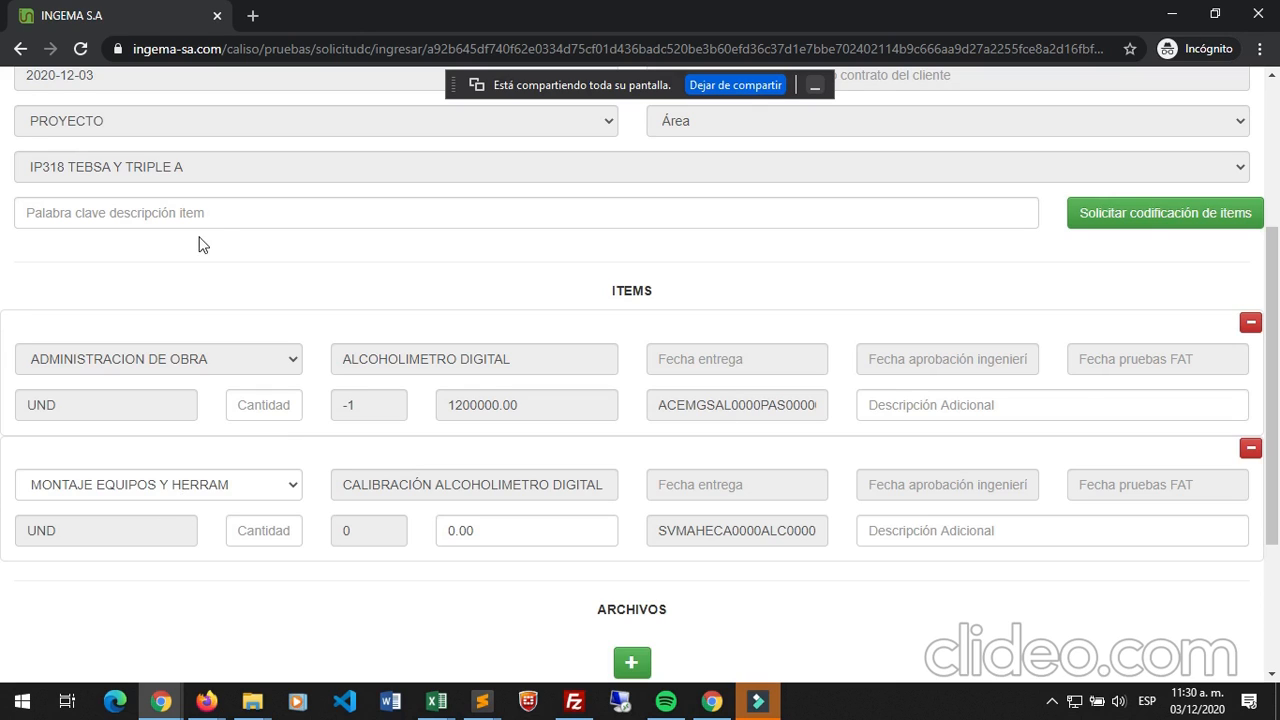
click(227, 219)
text(a)
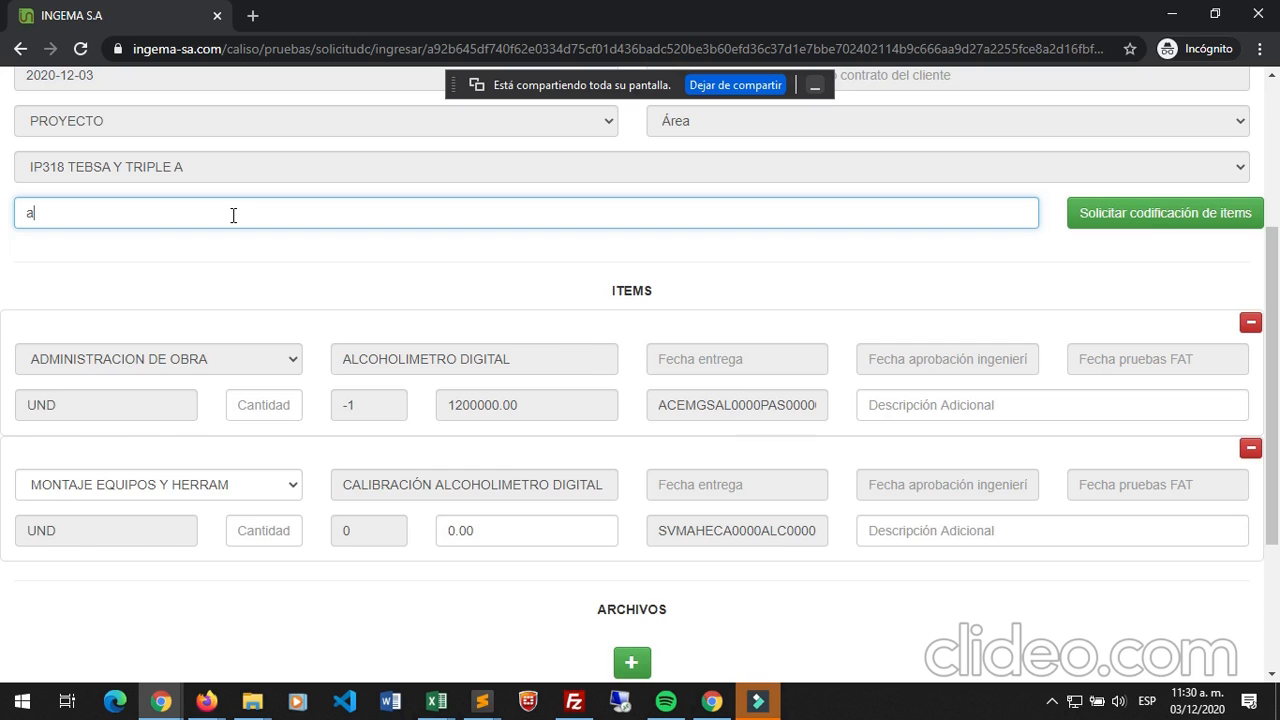
text(rena)
scroll(466, 231, up, 3)
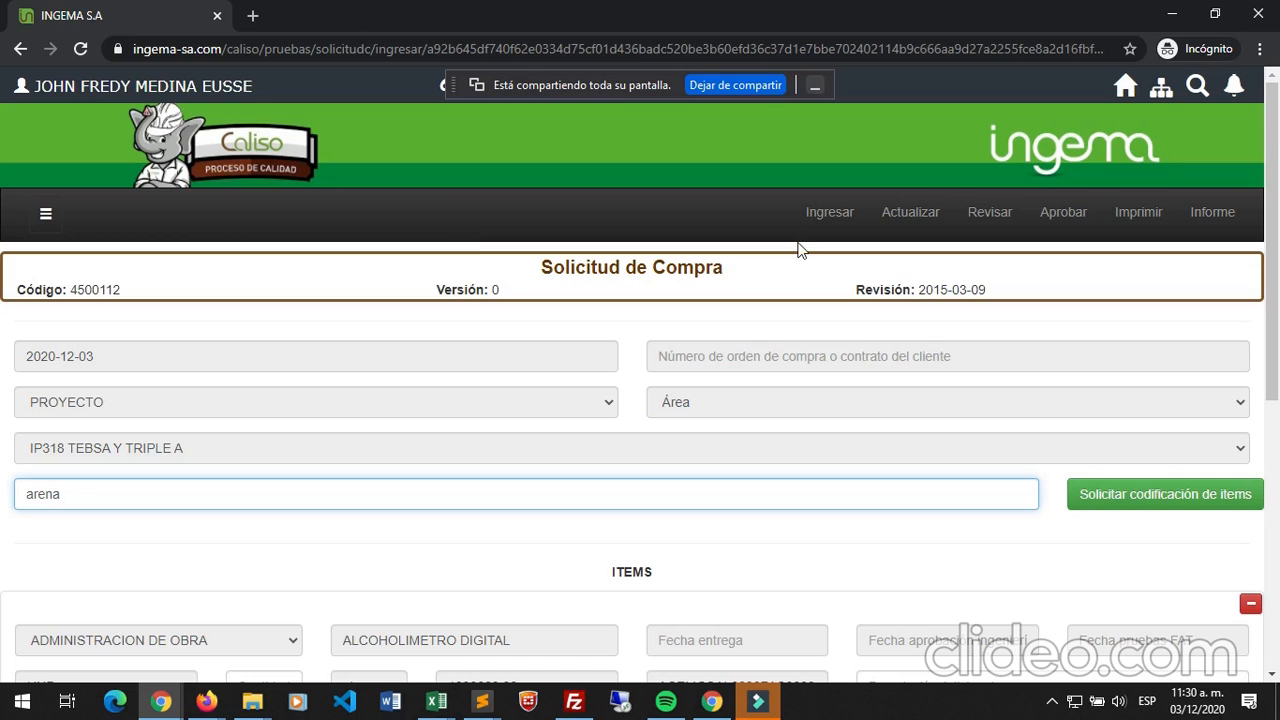
Step: Abandon the current purchase request and start entering a new one
click(827, 224)
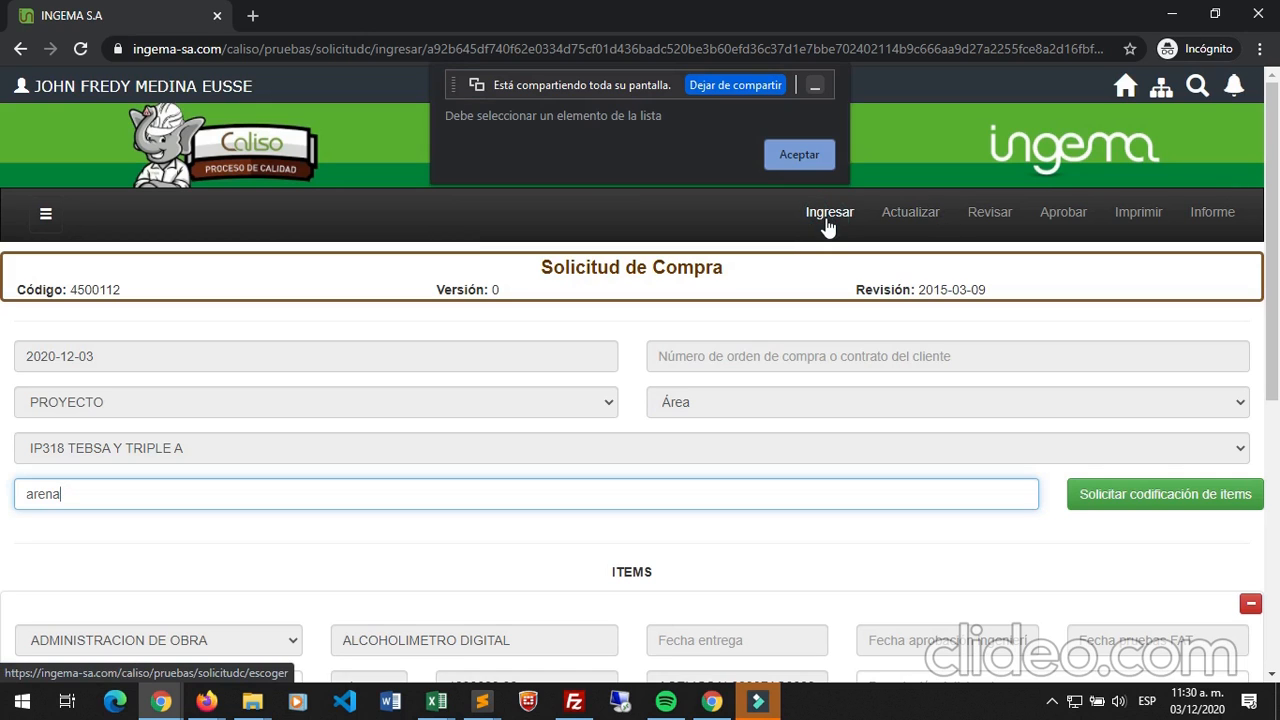
click(801, 147)
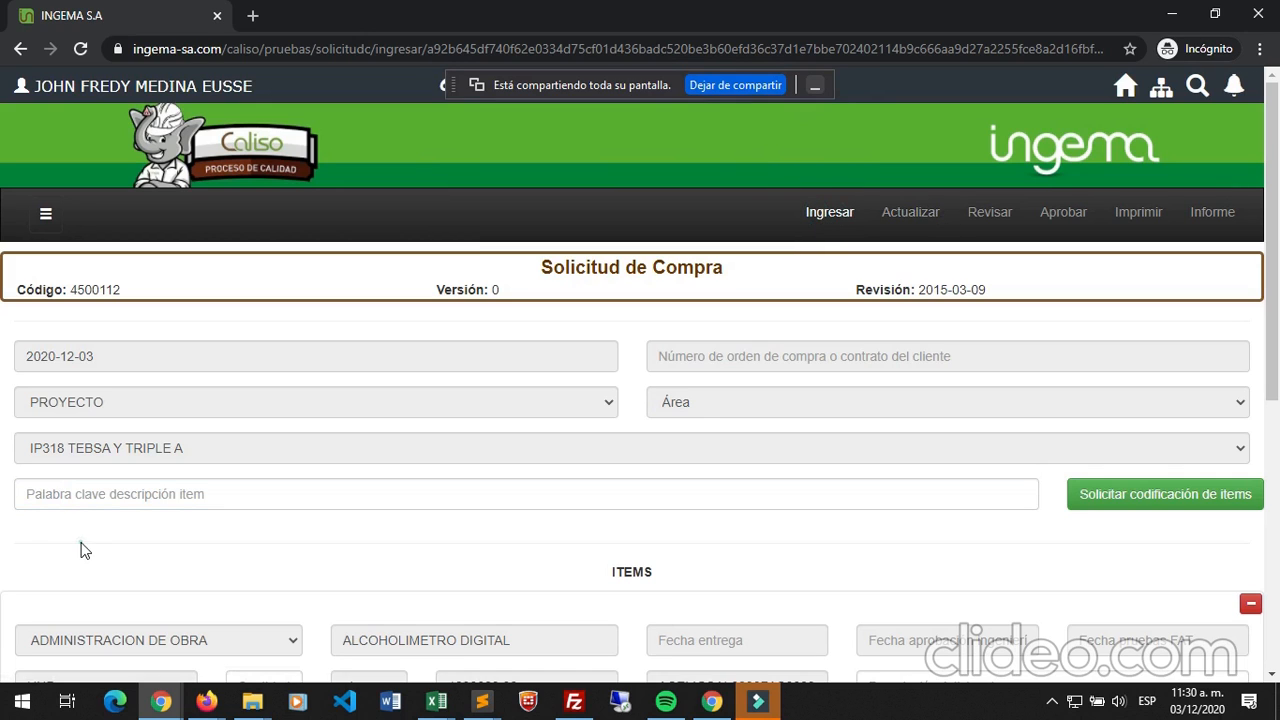
click(826, 215)
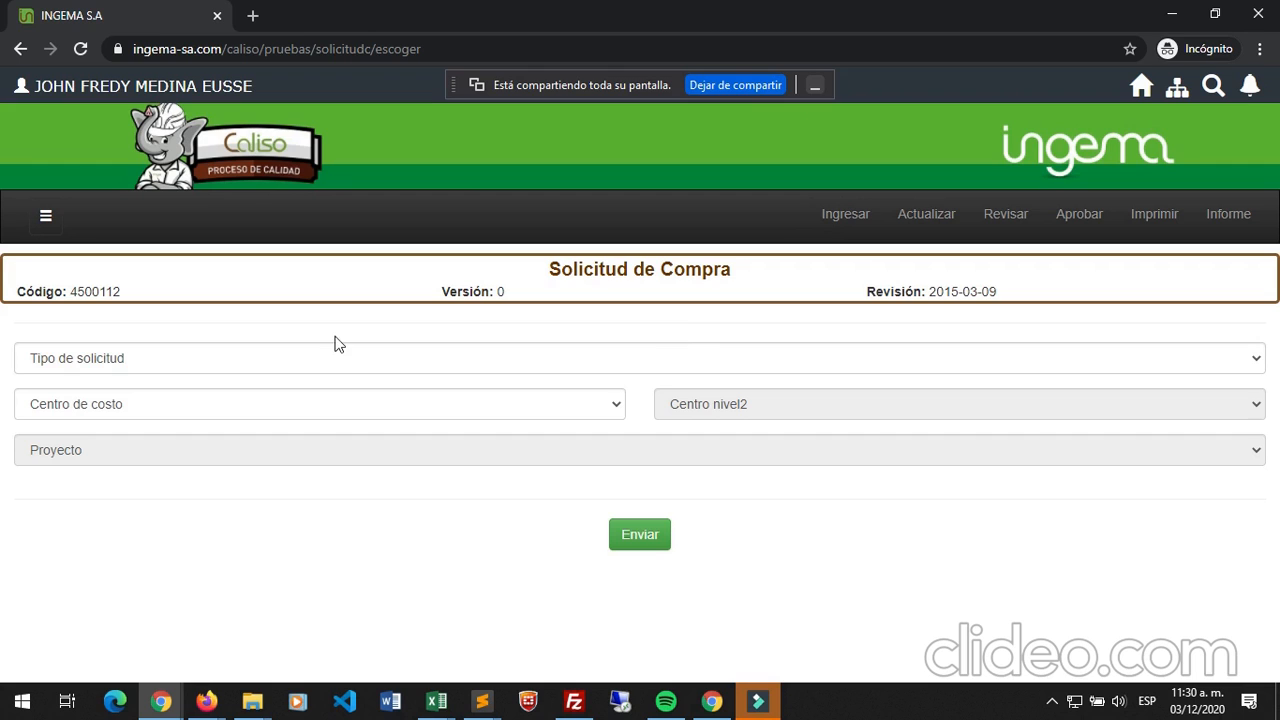
Step: Set up the new request as Abastecimiento with cost centre PROYECTO and project IP318 TEBSA Y TRIPLE A, and submit the selection
click(300, 355)
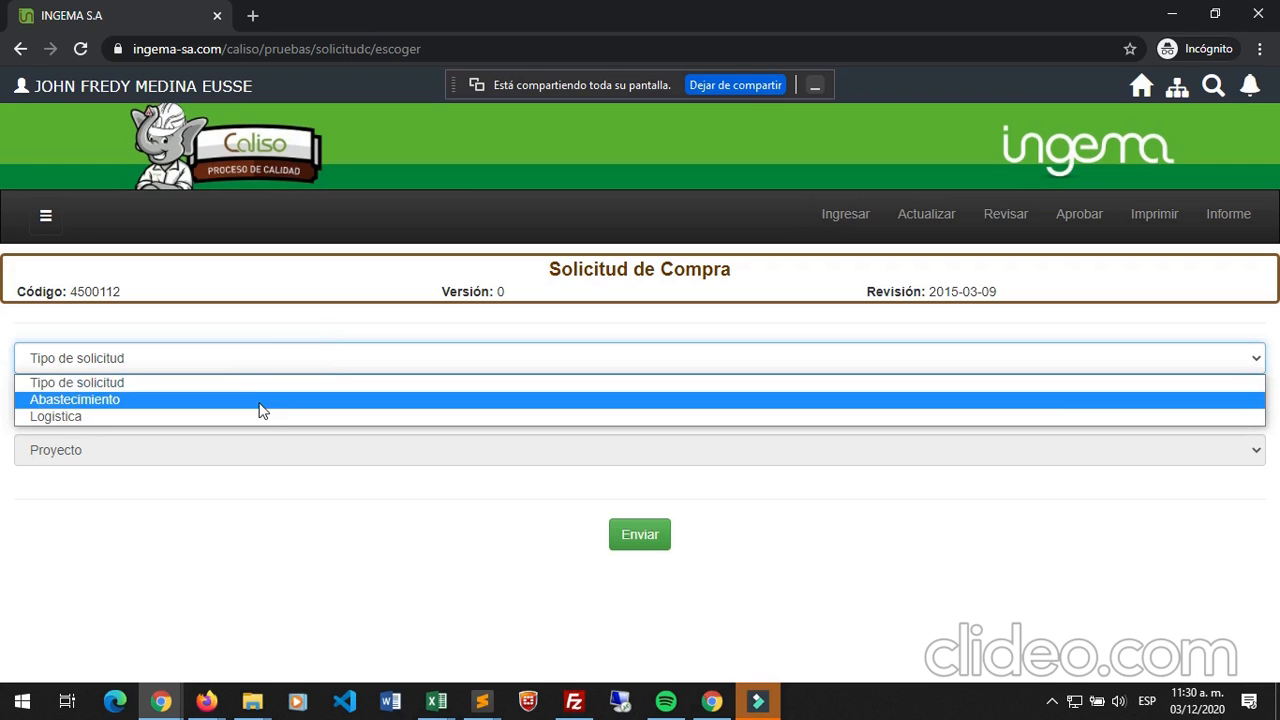
click(260, 399)
click(289, 401)
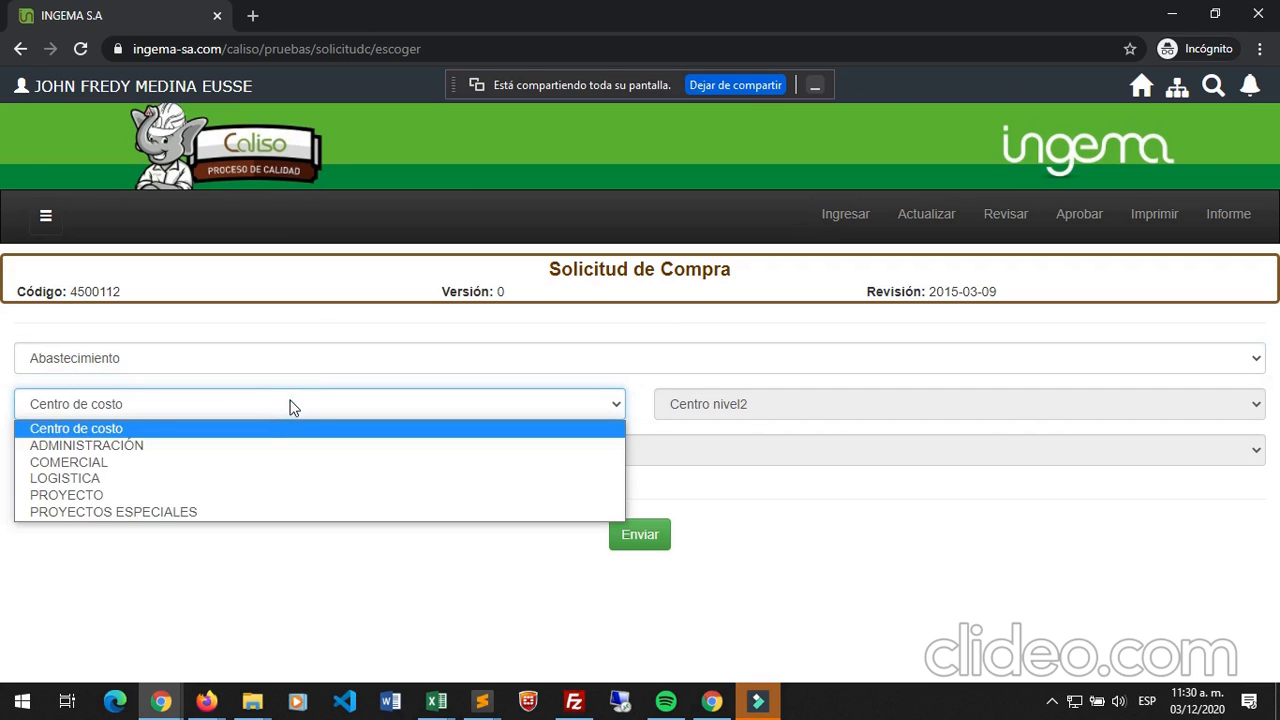
click(238, 489)
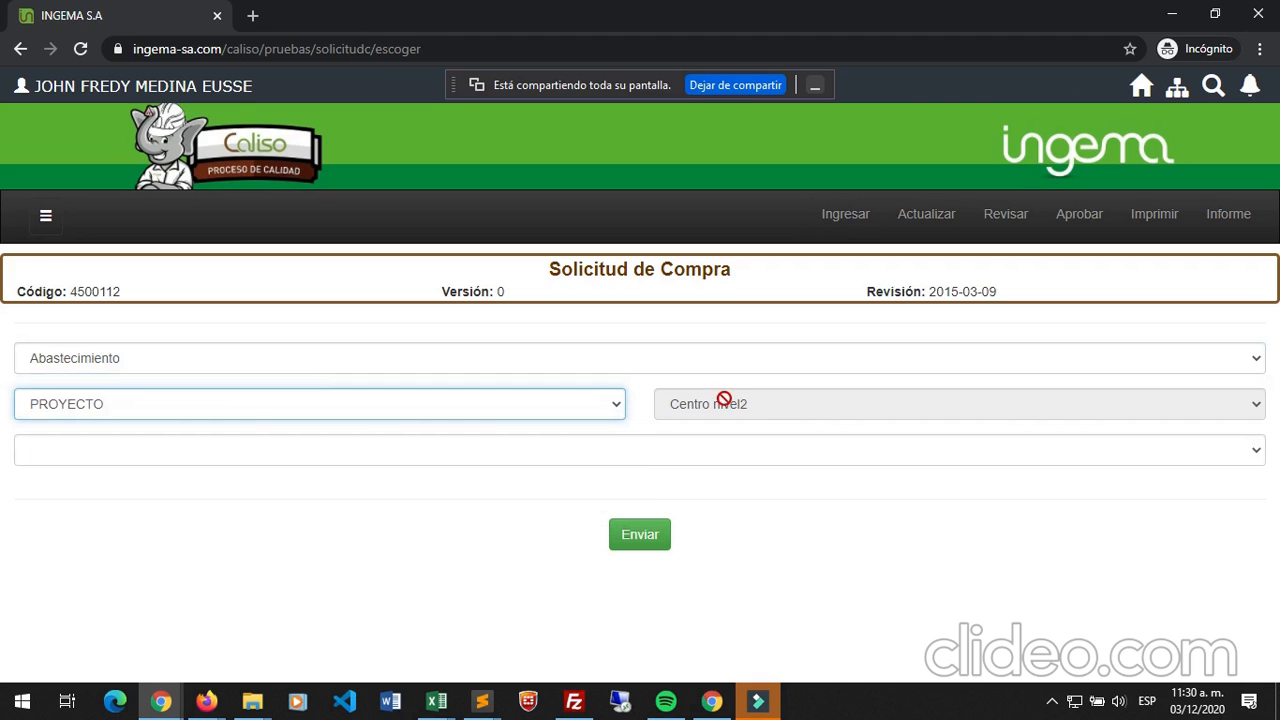
click(294, 451)
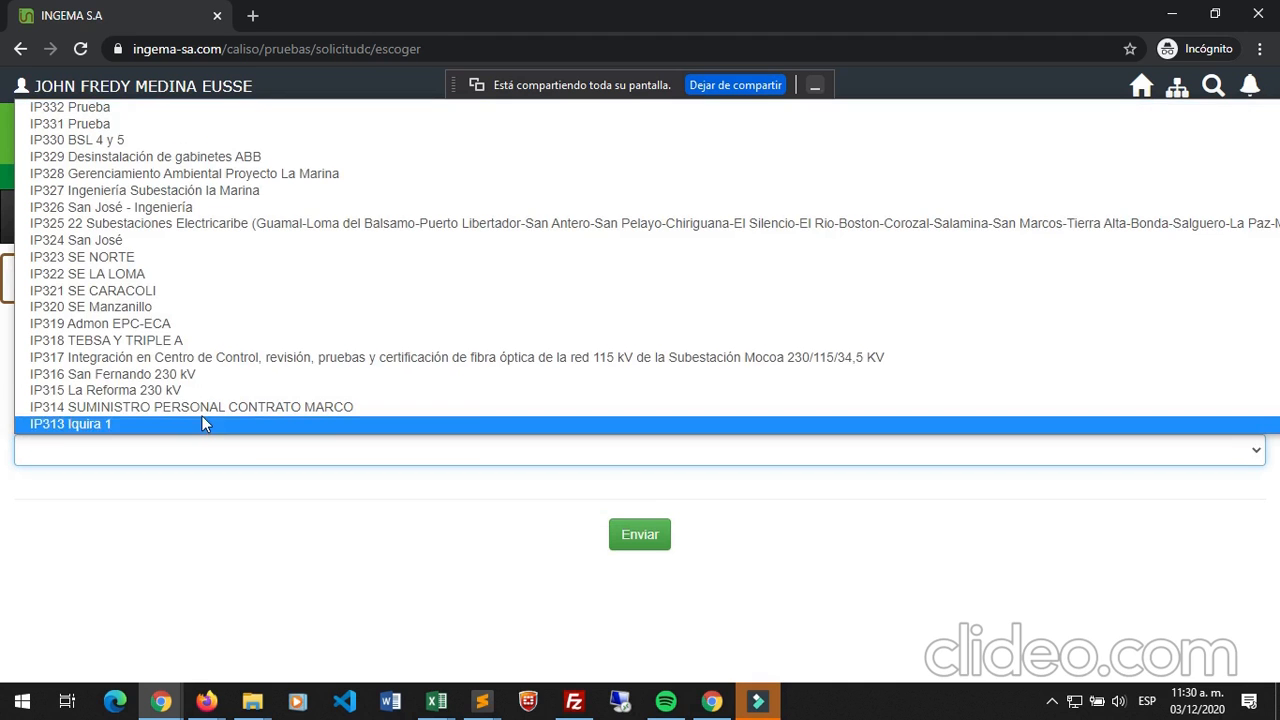
click(185, 341)
click(666, 545)
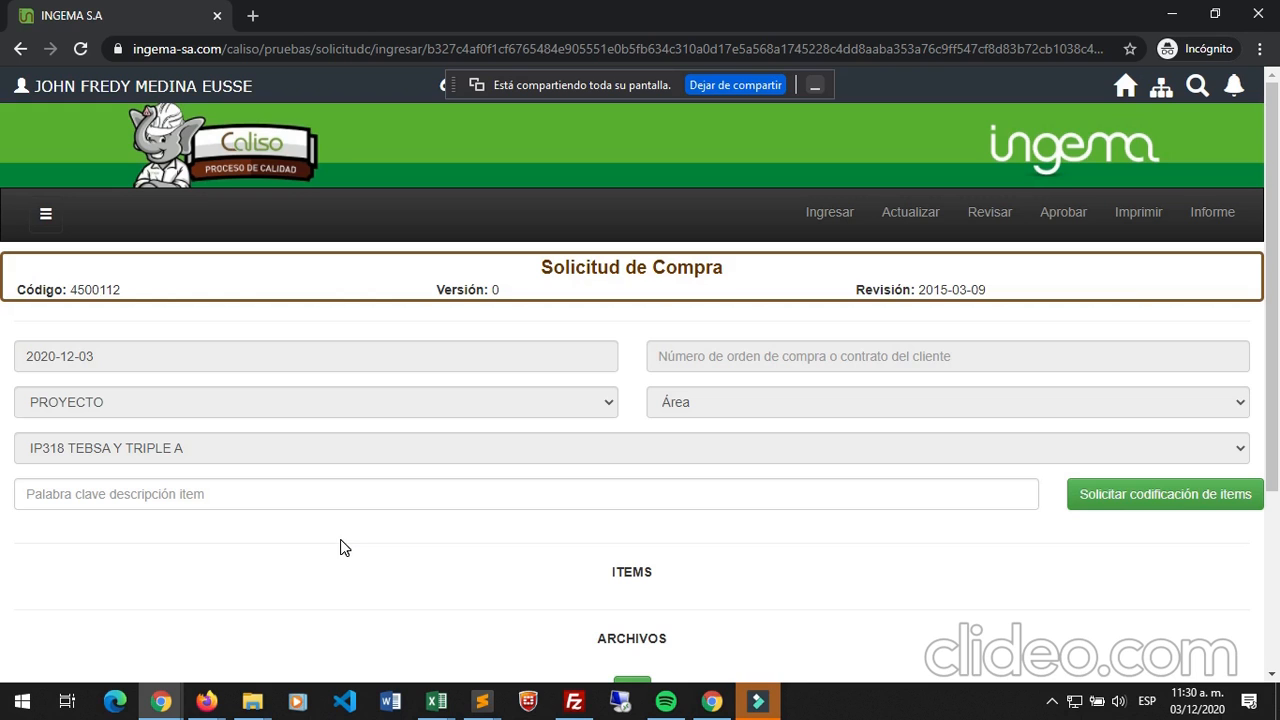
Step: Search the catalogue for "arena" and add ARENA FINA under OBRA CIVIL EDIFICIOS to the request
click(342, 494)
text(arena)
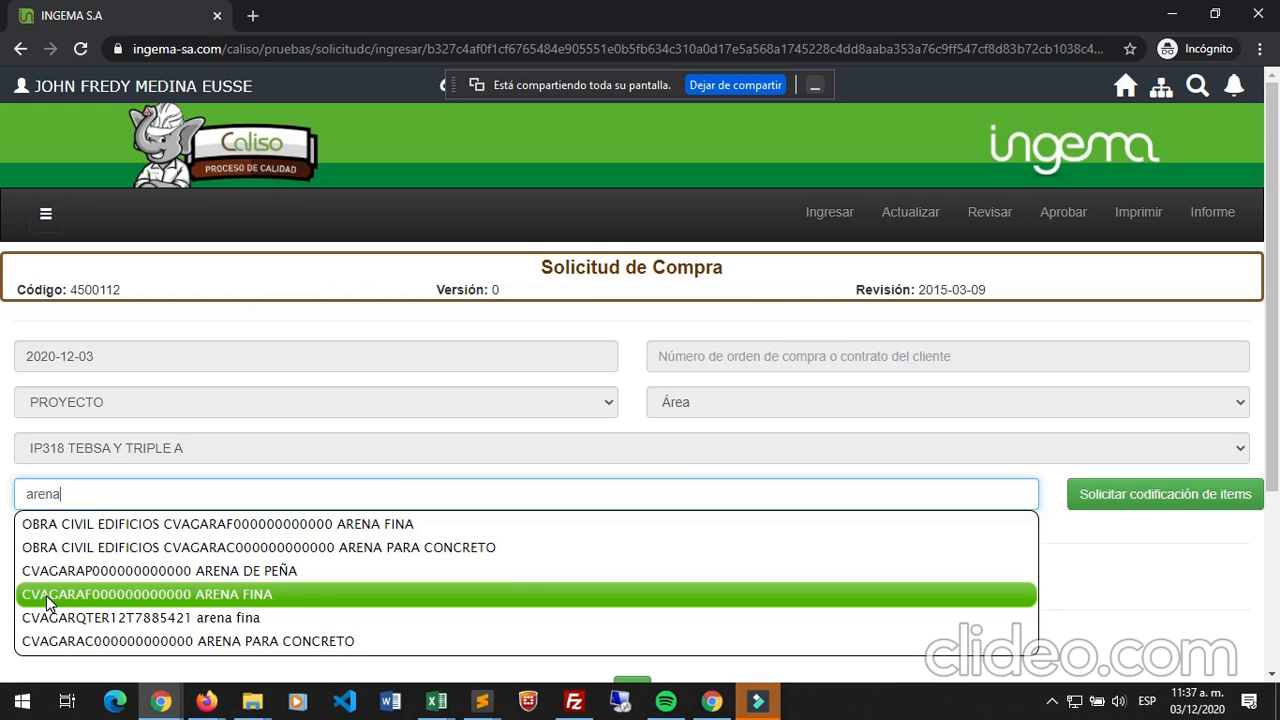
click(133, 526)
Step: Search the catalogue for "arena", add the ARENA FINA entry without a cost centre, and assign it to OBRA CIVIL VÍAS
click(110, 500)
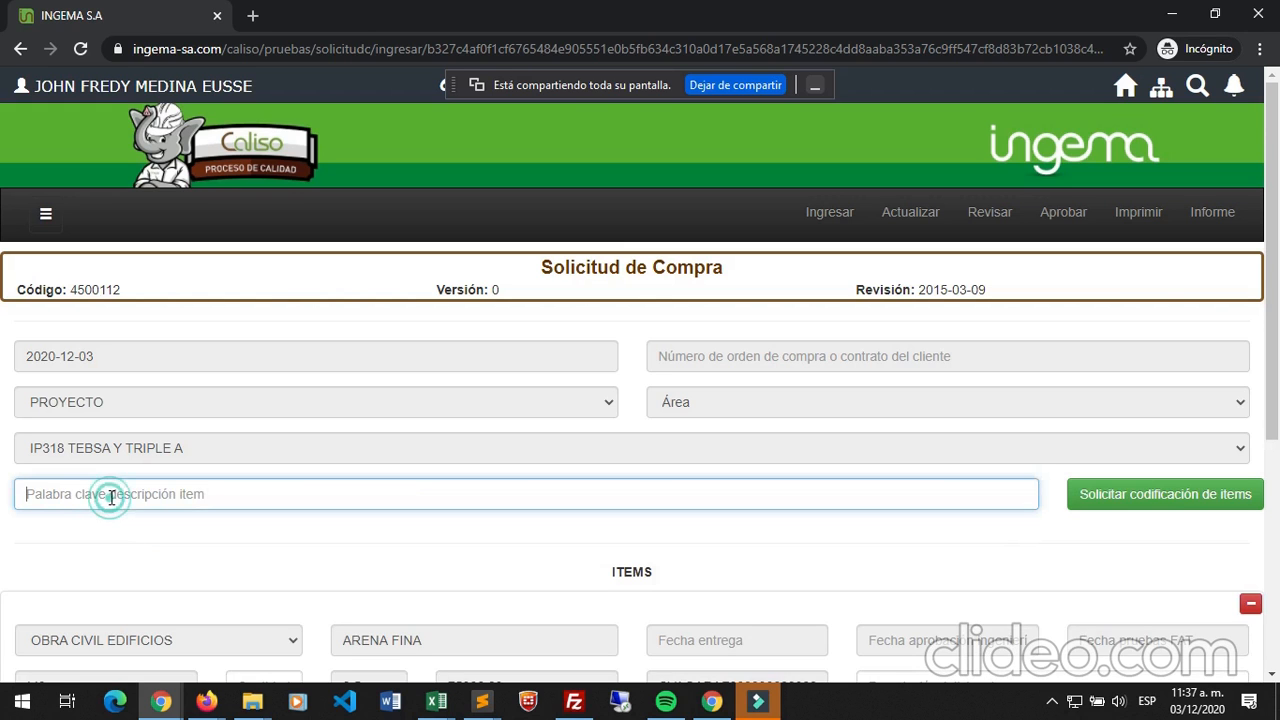
text(arena)
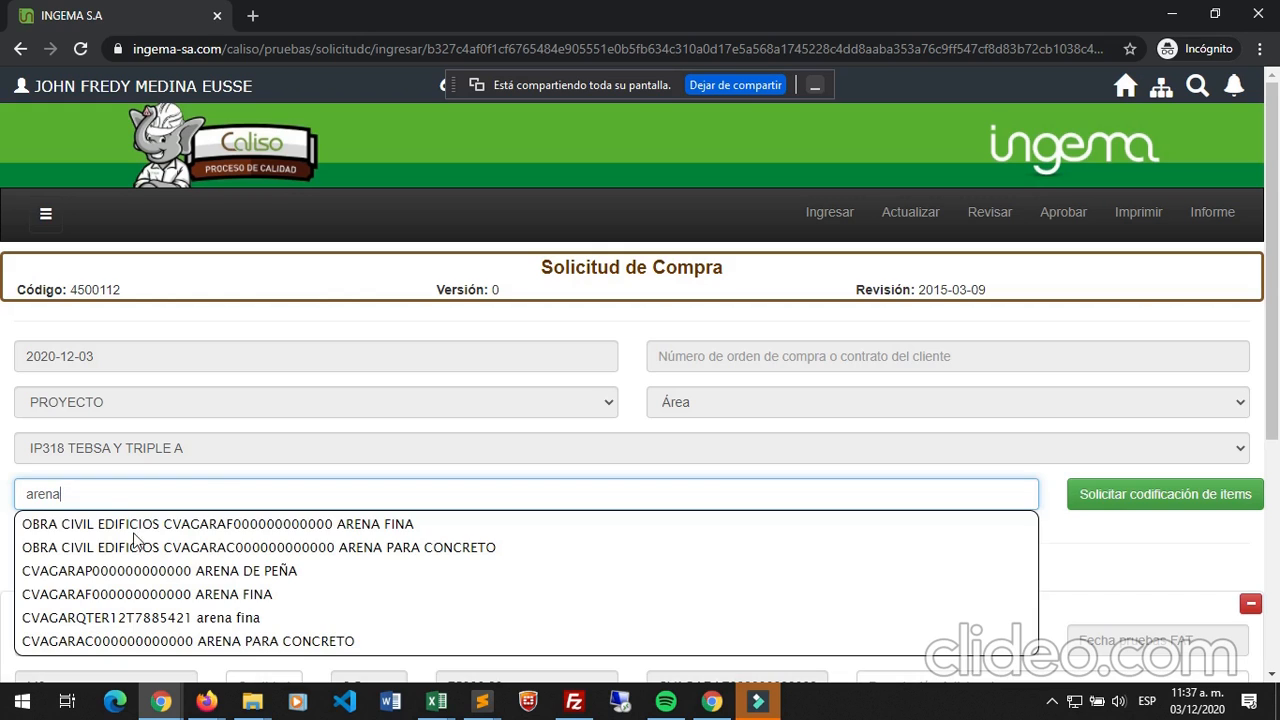
click(164, 597)
scroll(184, 558, down, 3)
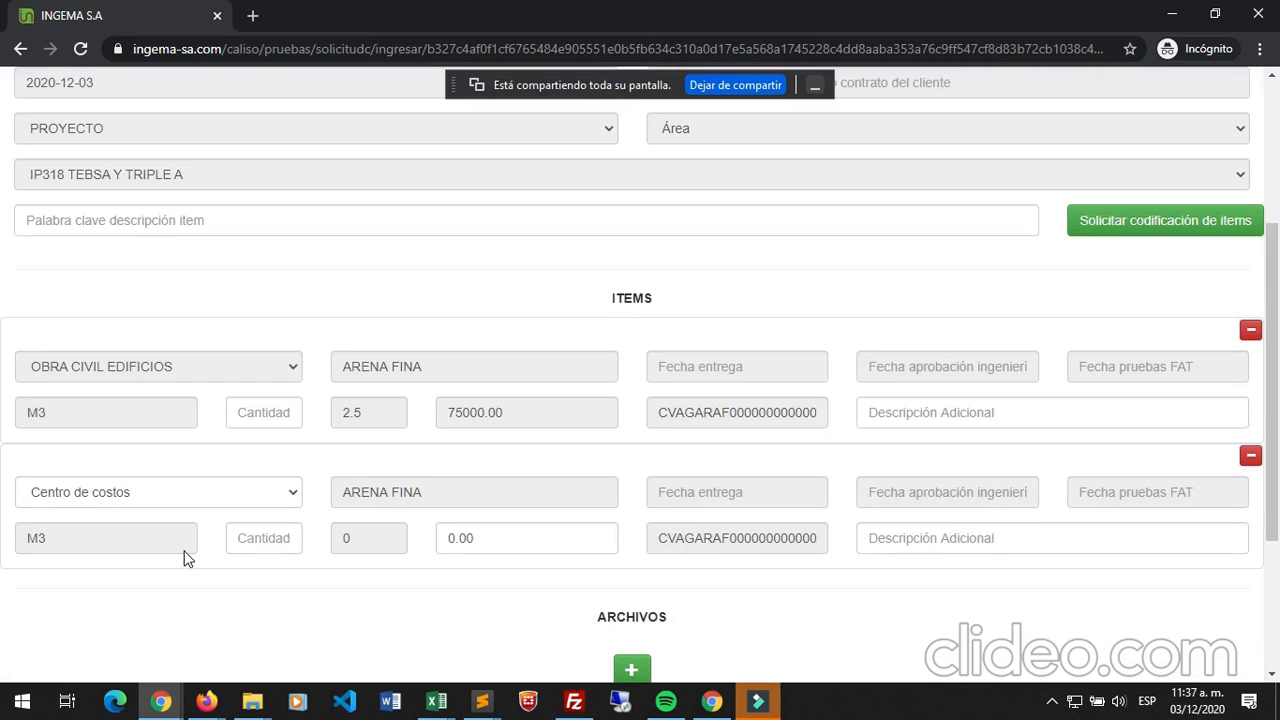
click(180, 484)
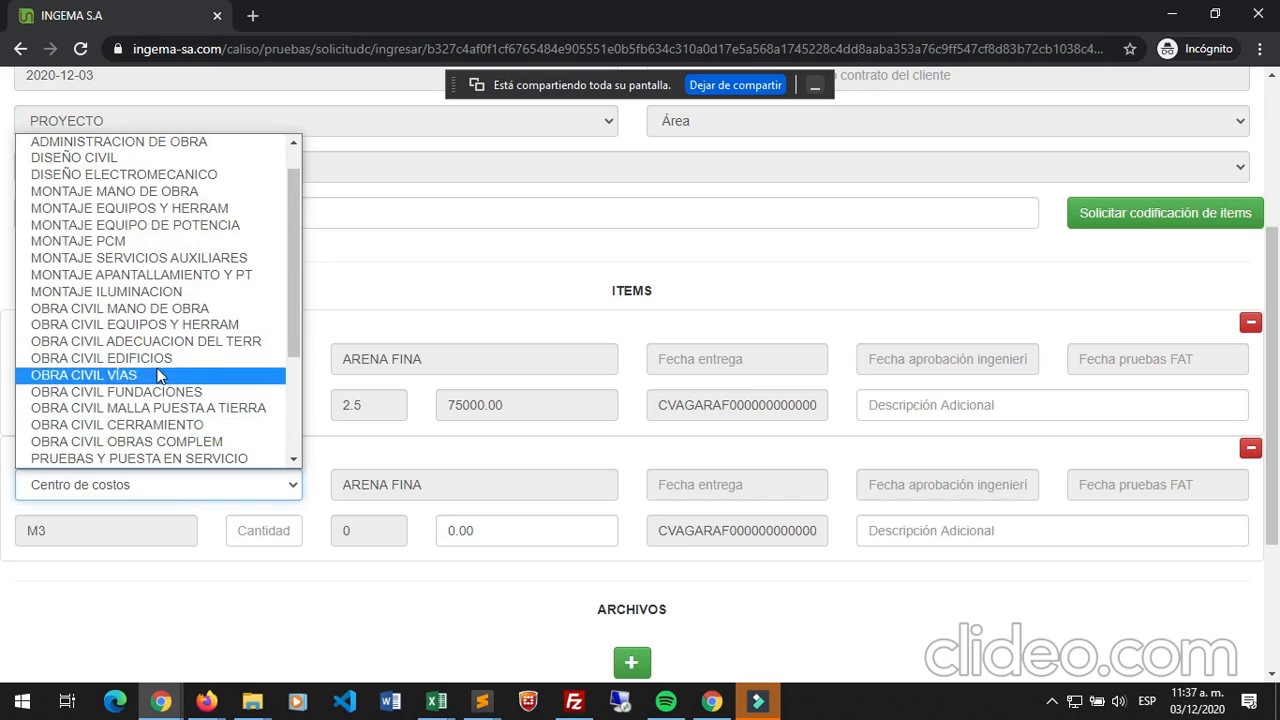
click(157, 376)
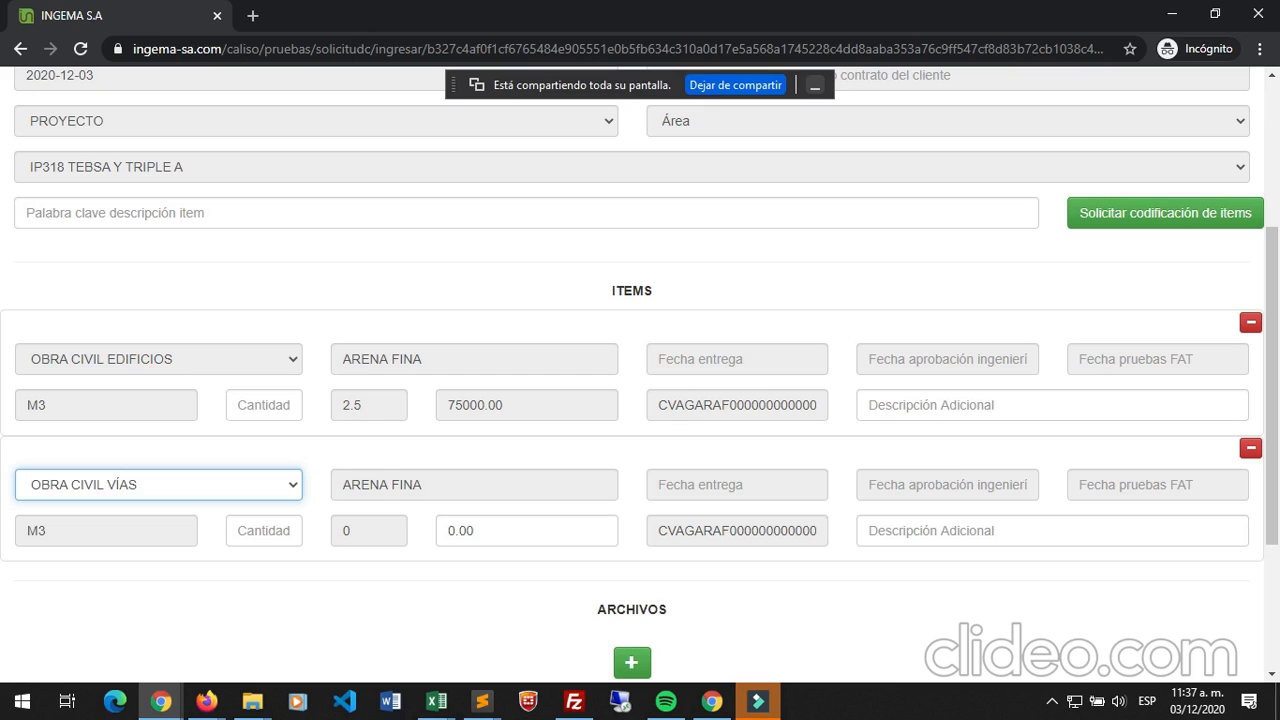
Step: Switch to the Outlook inbox and check the 24 November notification about a purchase request entered for approval
click(160, 710)
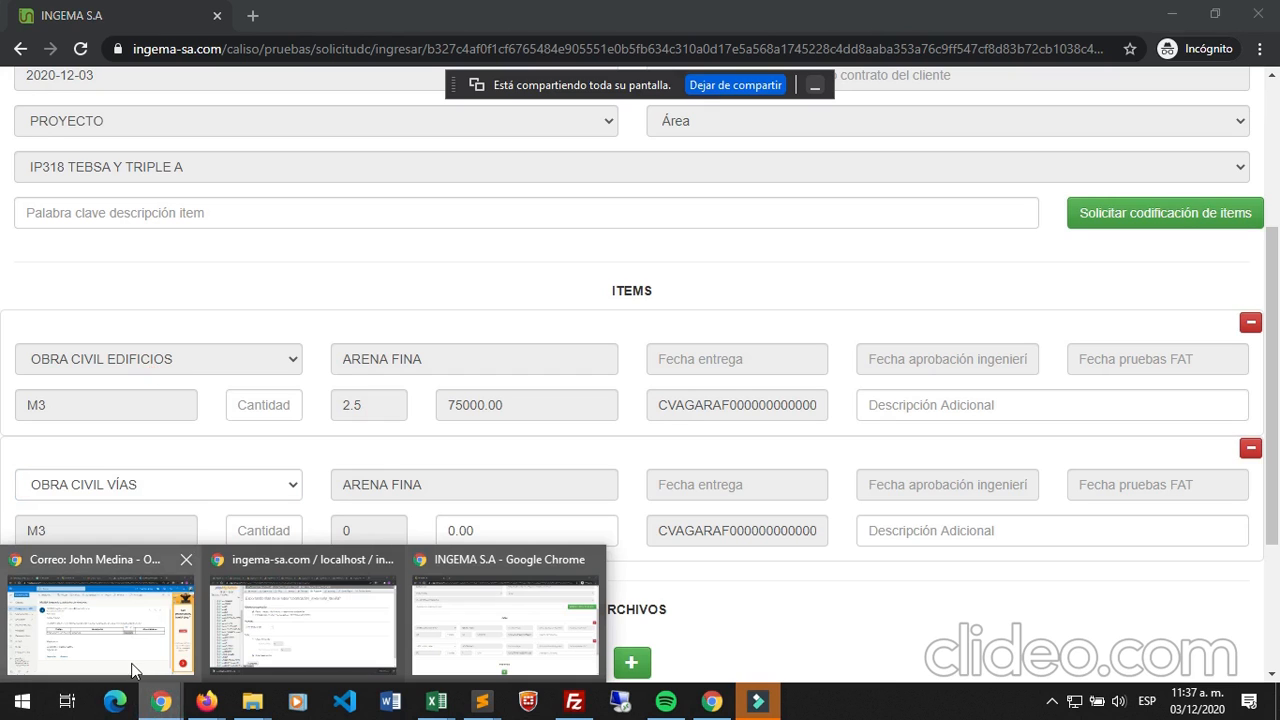
click(100, 615)
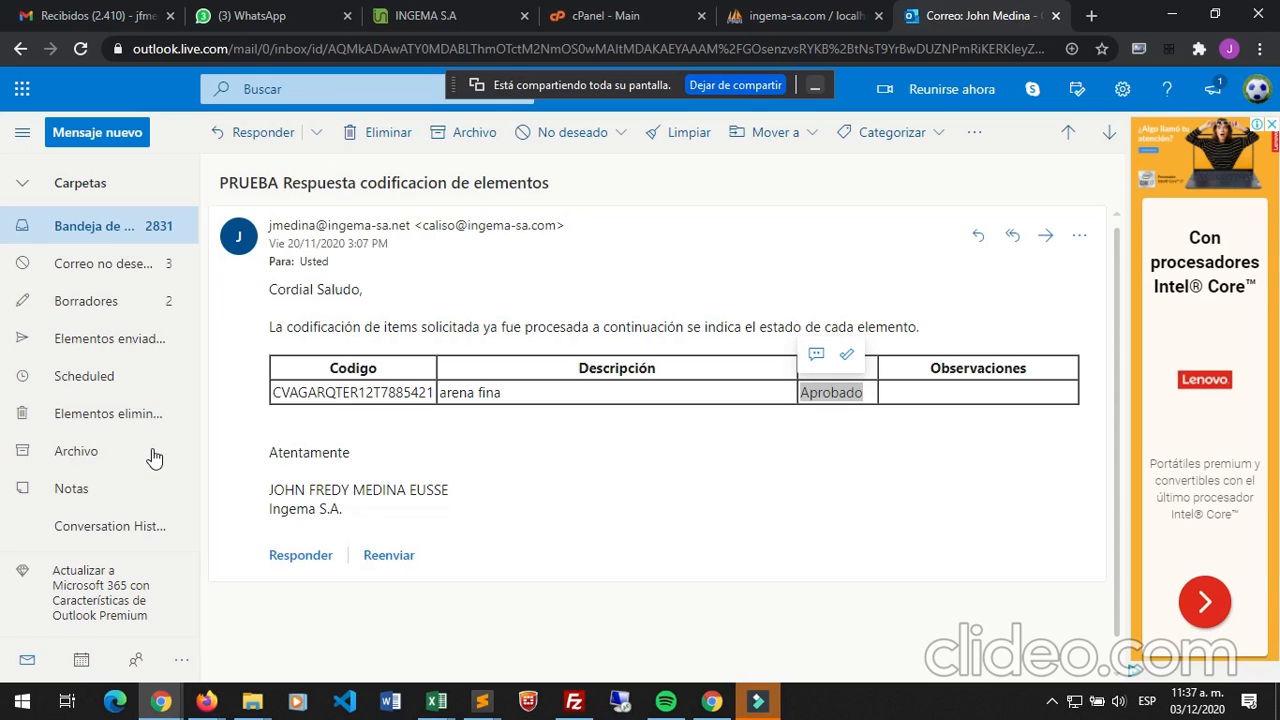
click(109, 230)
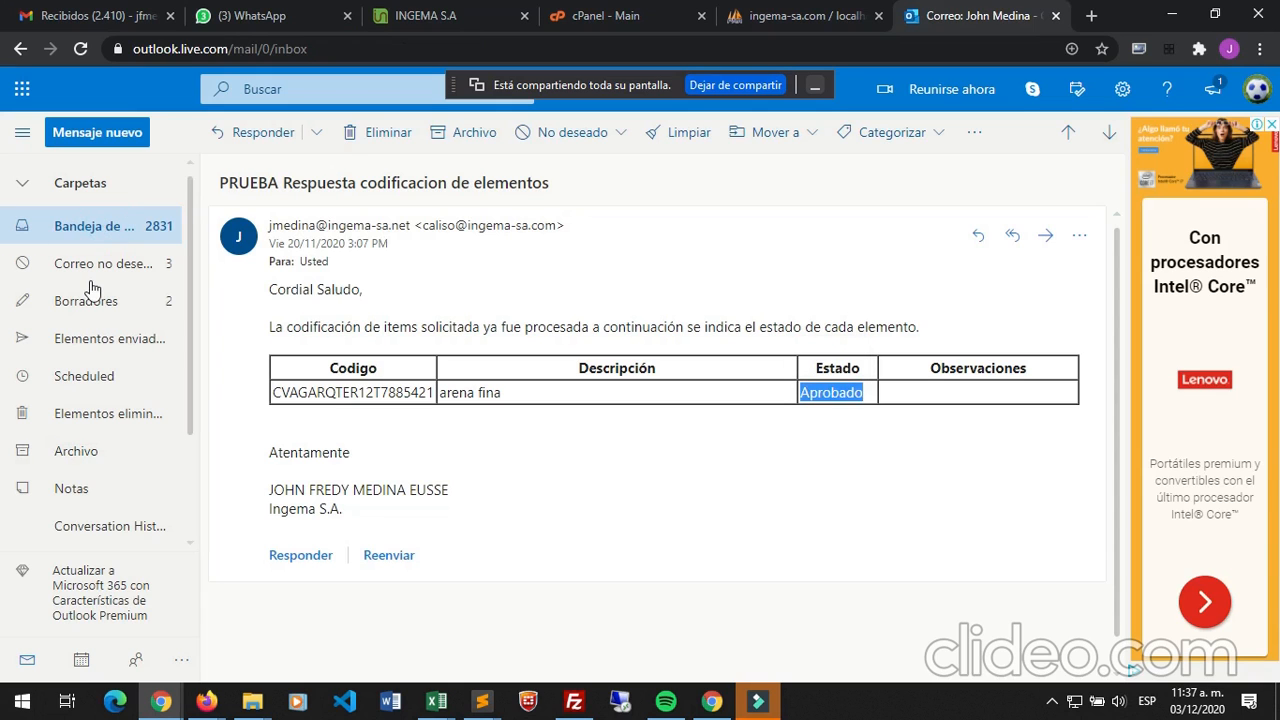
click(95, 235)
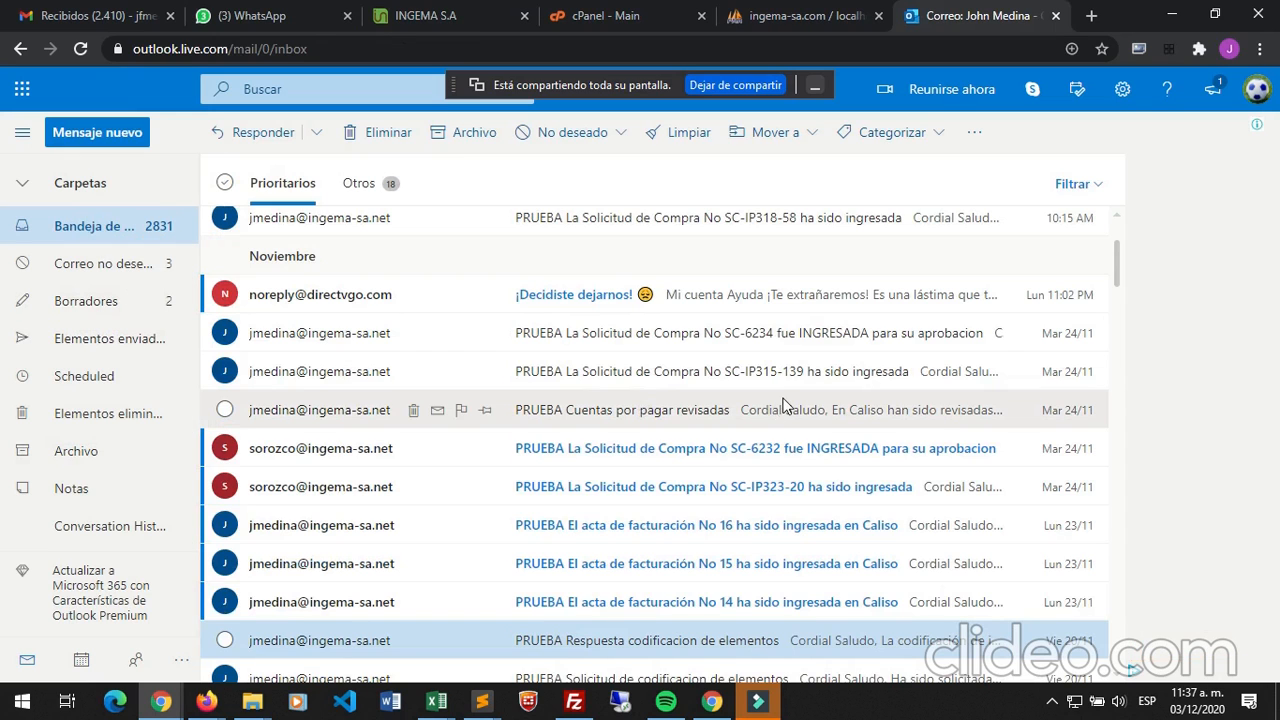
click(806, 332)
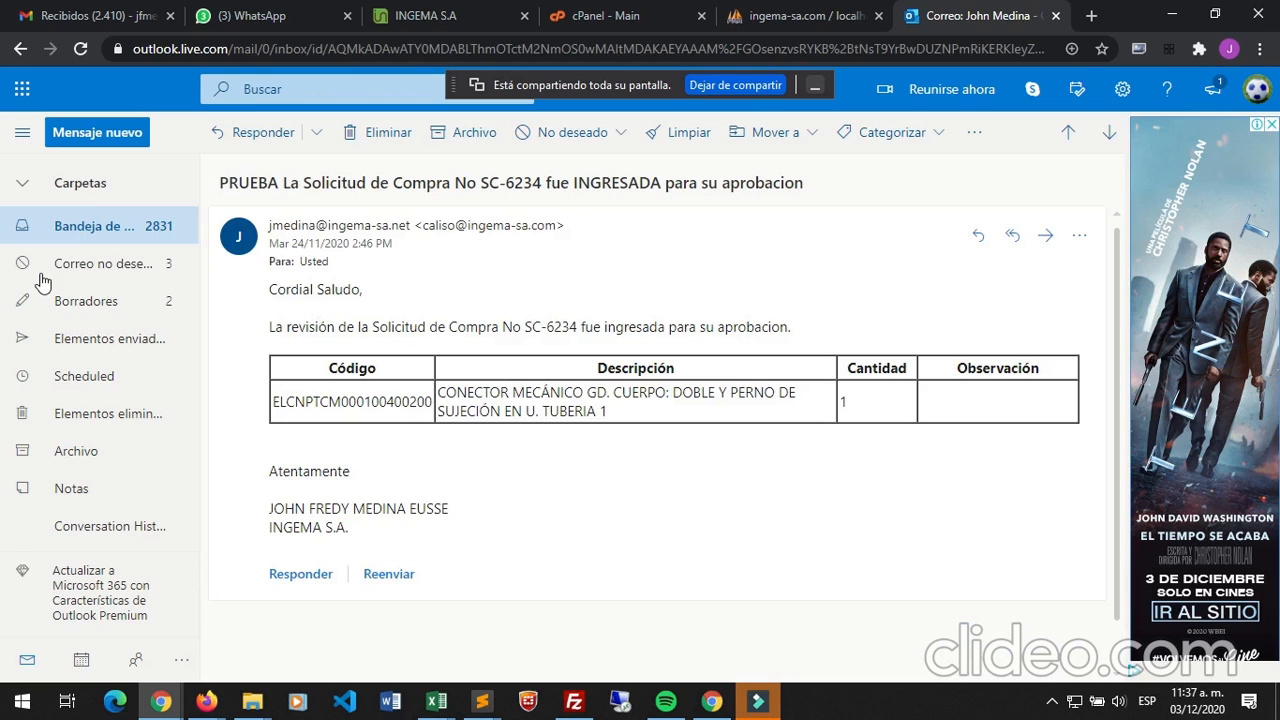
click(80, 228)
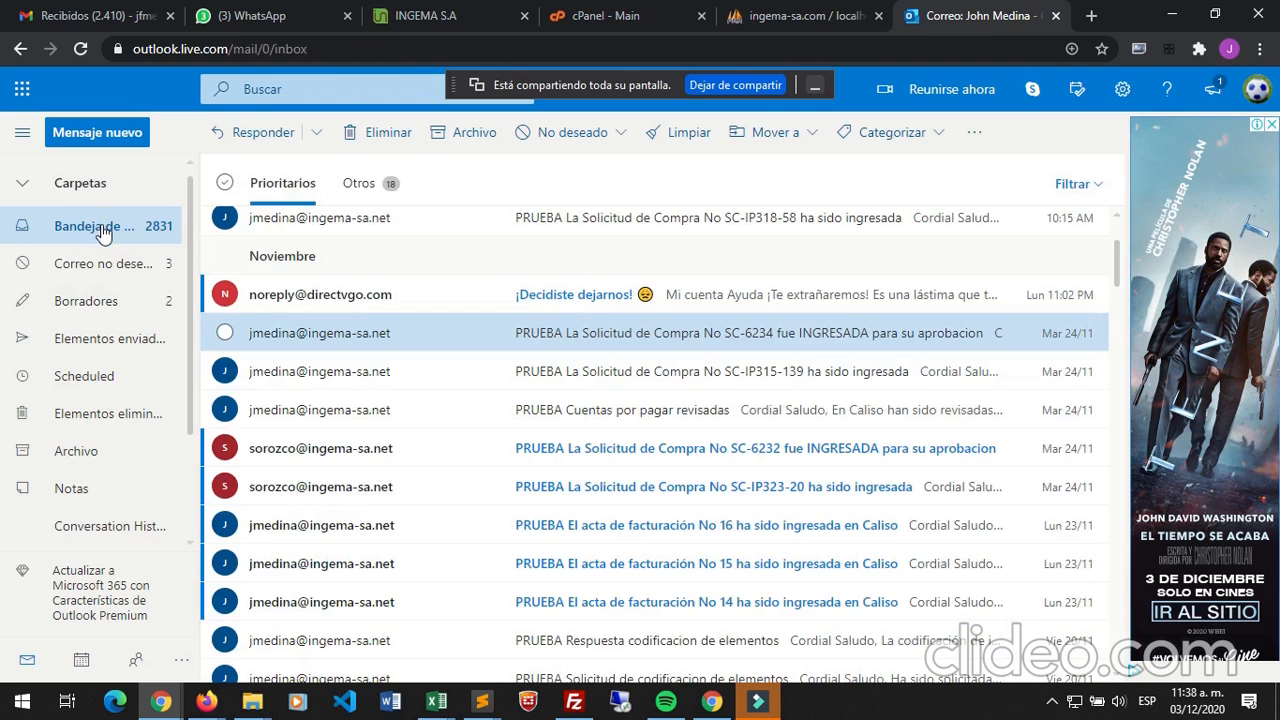
Step: Open the notification for the entered IP315 purchase request and examine its item rows and the Observación column
click(645, 380)
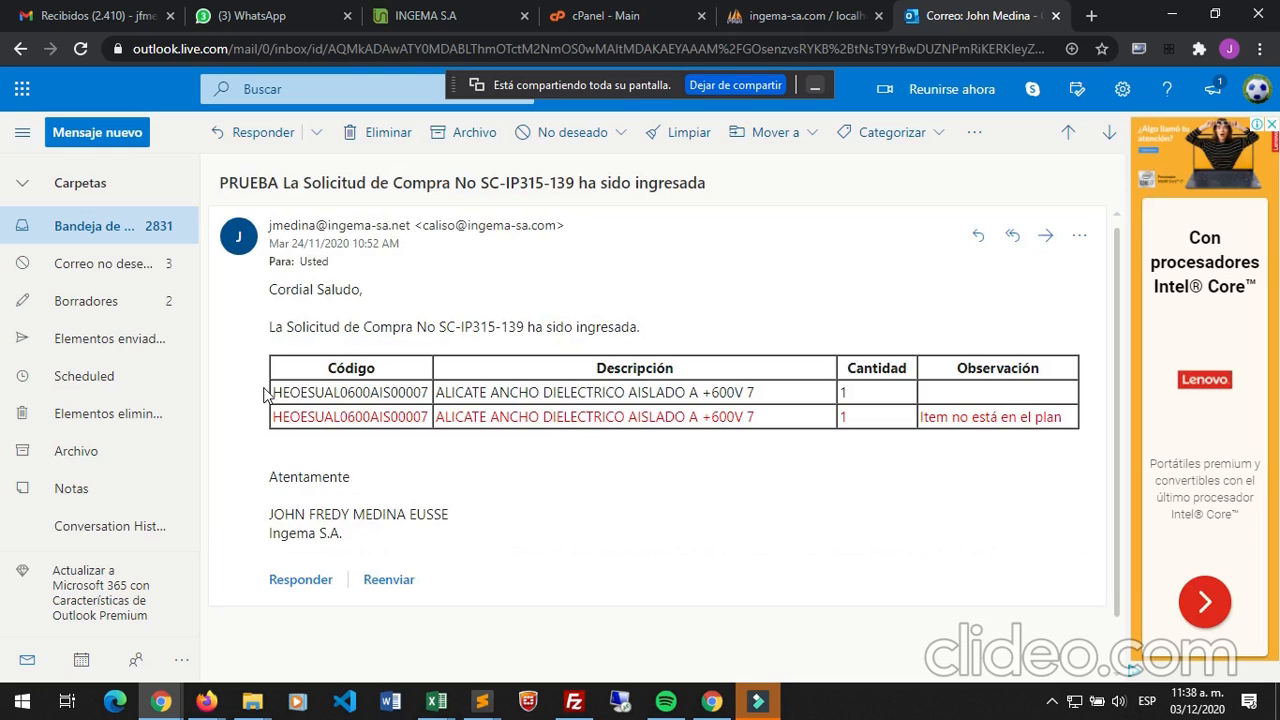
drag(284, 395, 812, 394)
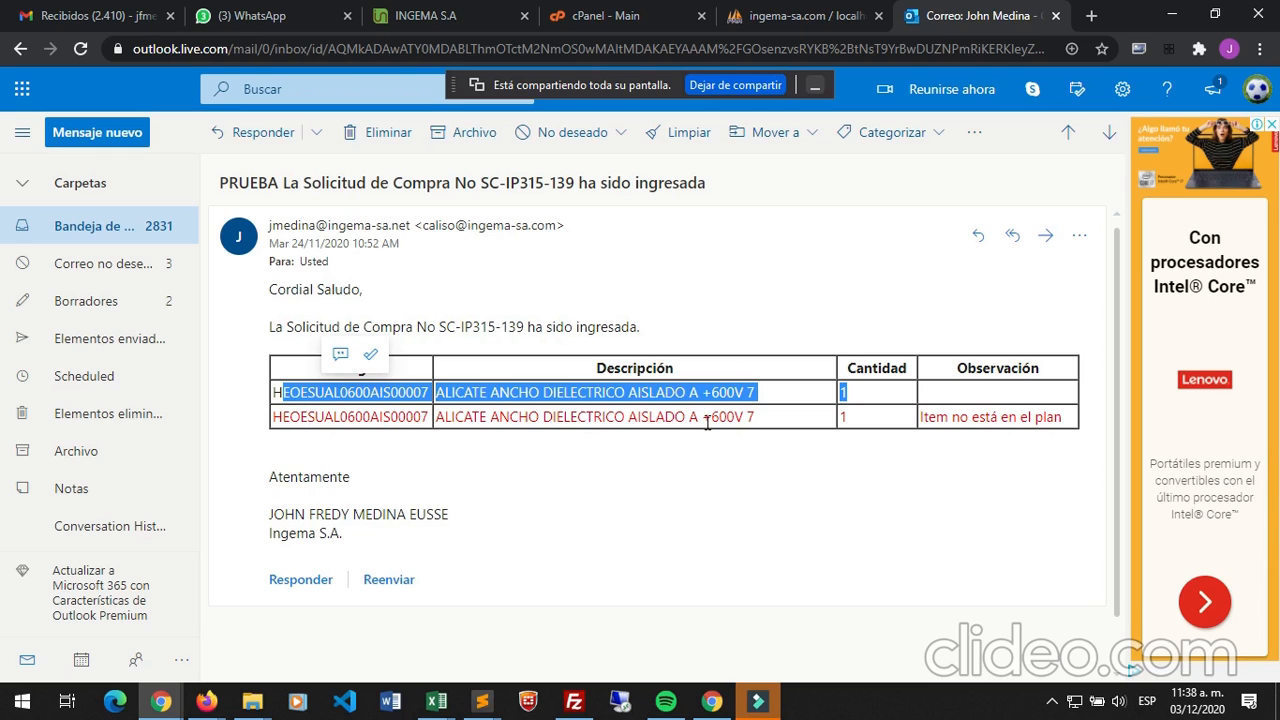
drag(286, 418, 791, 430)
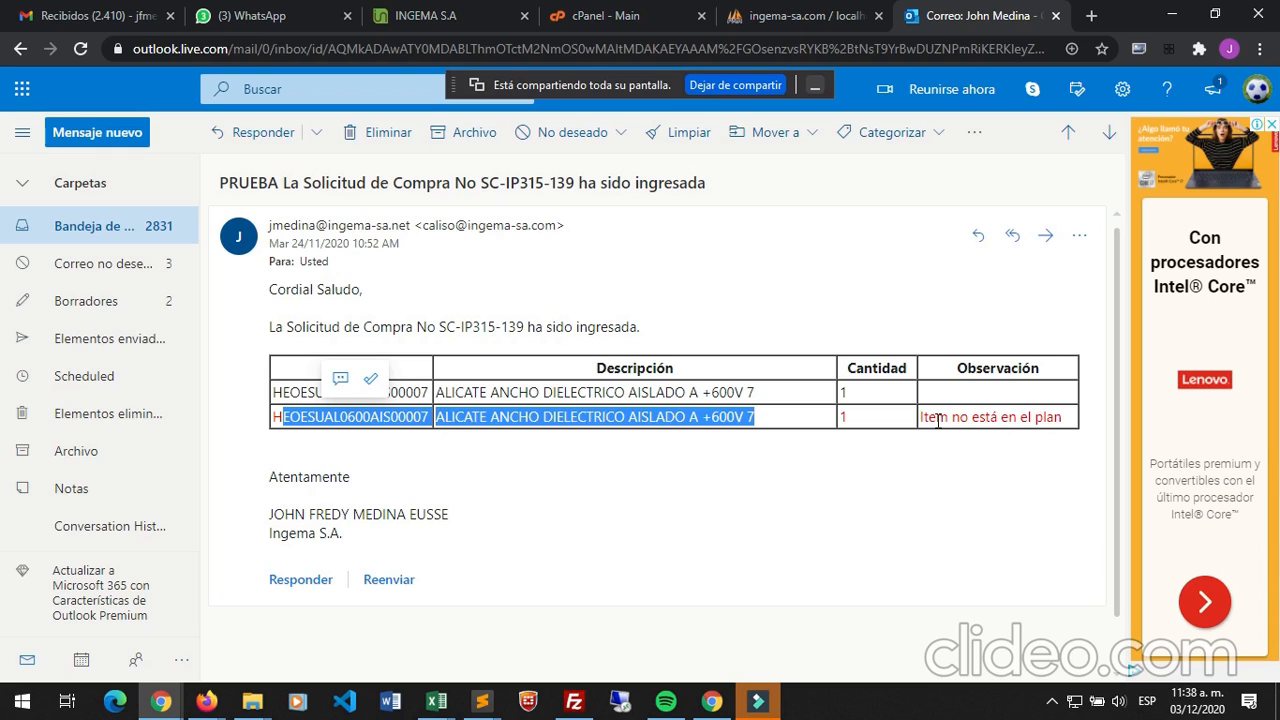
click(600, 465)
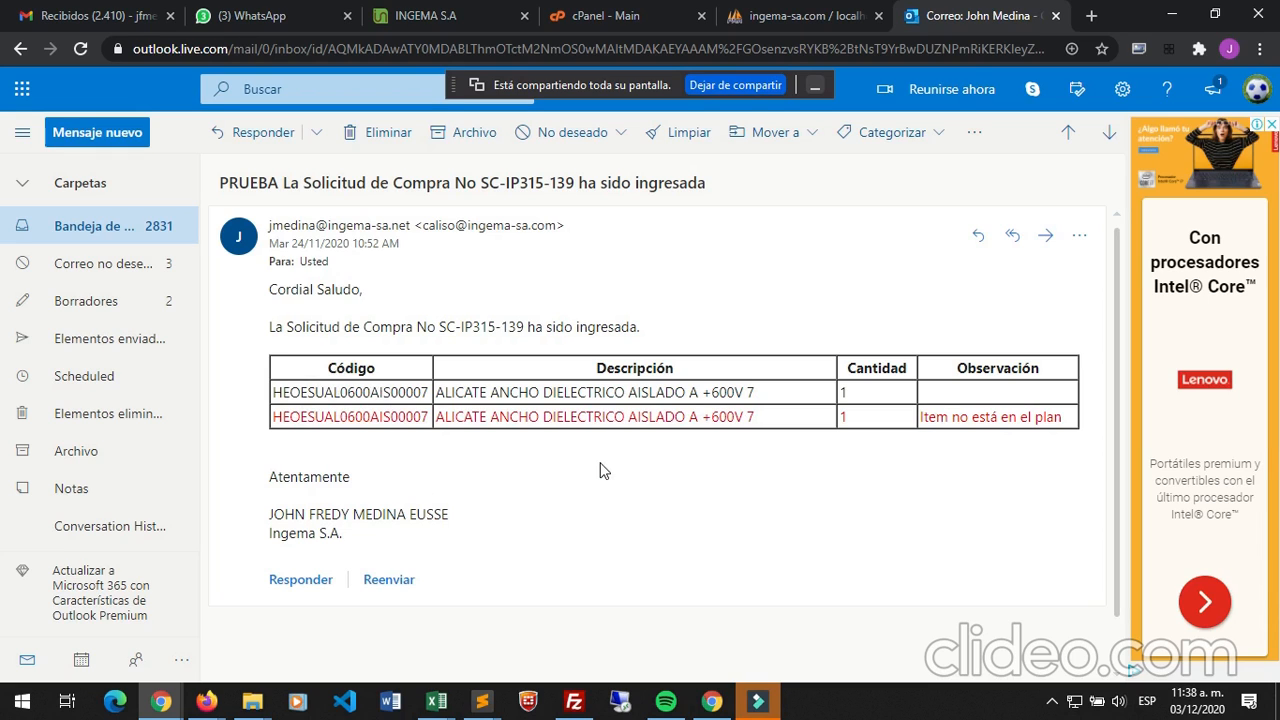
click(100, 228)
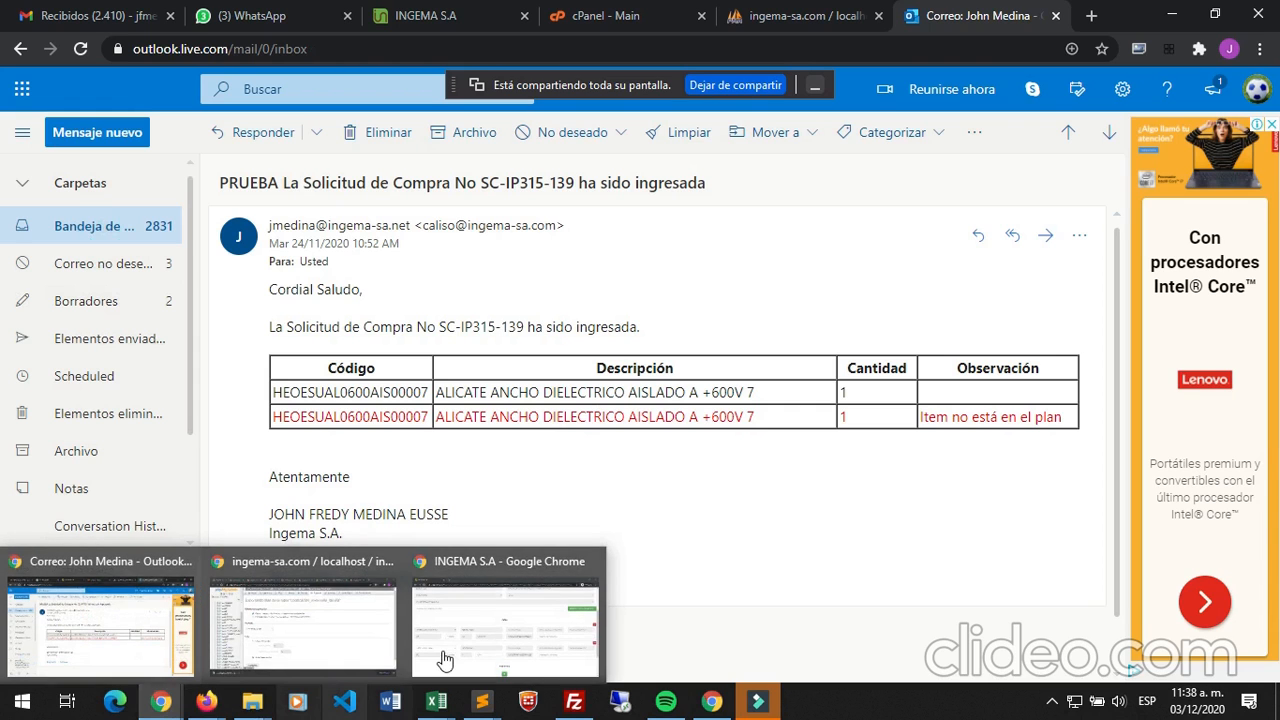
Step: Switch back to the Caliso purchase request and view the item codification request form, closing it without adding items
mouse_move(160, 702)
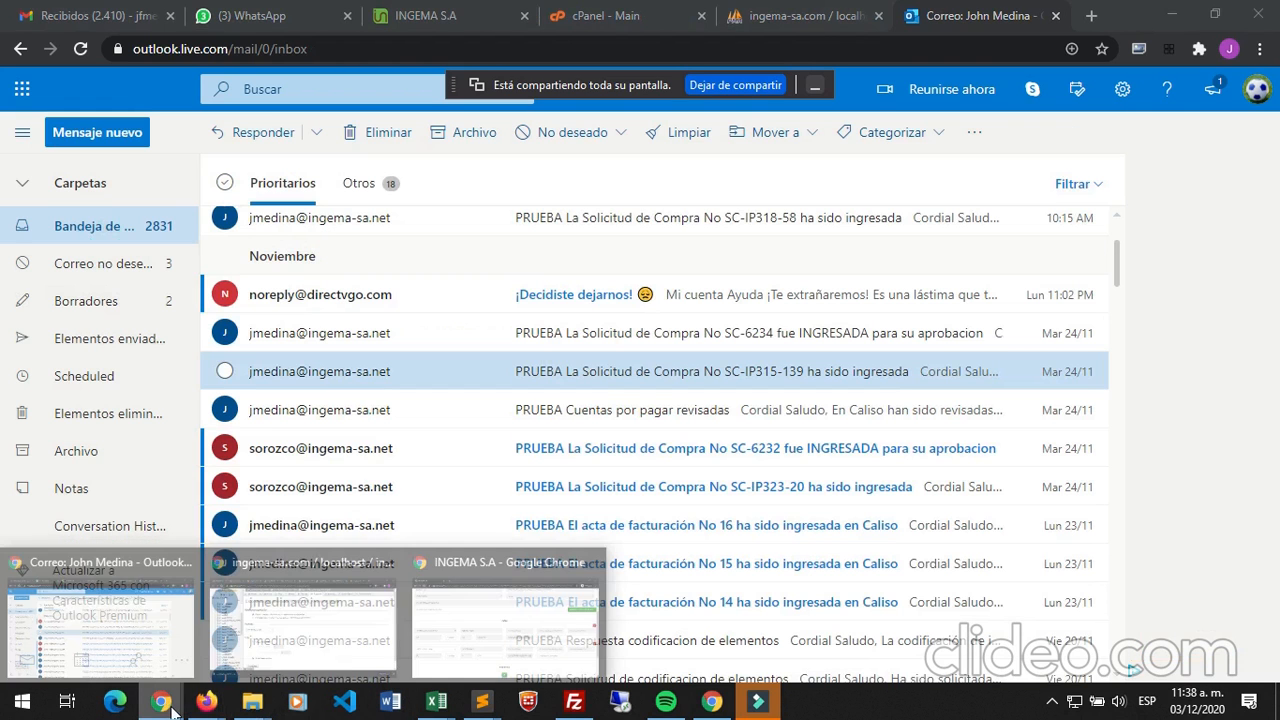
click(464, 645)
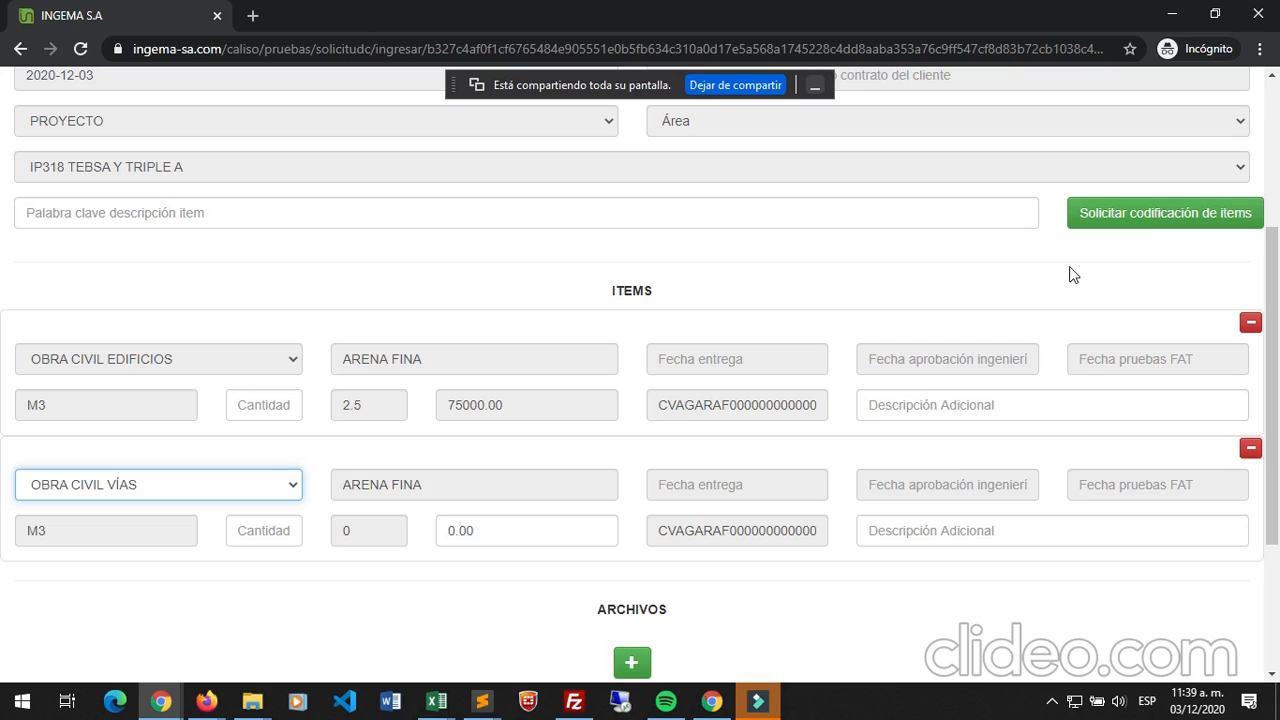
click(1165, 219)
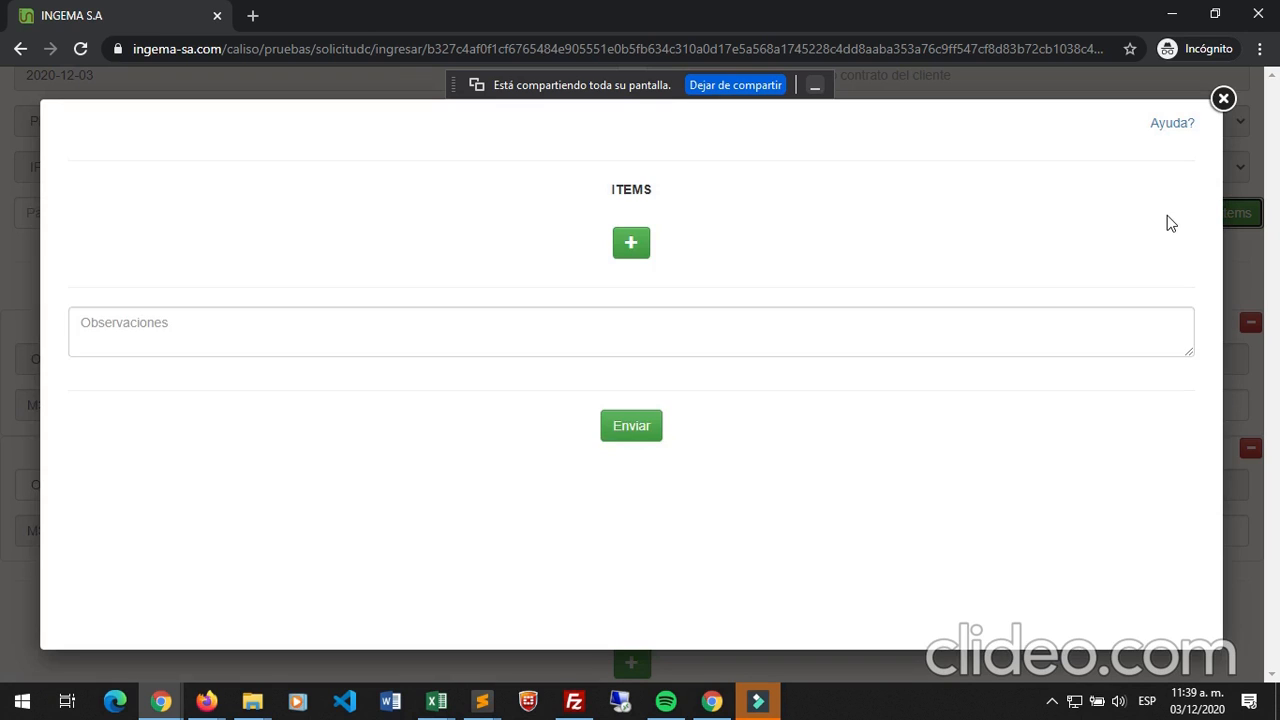
click(1224, 102)
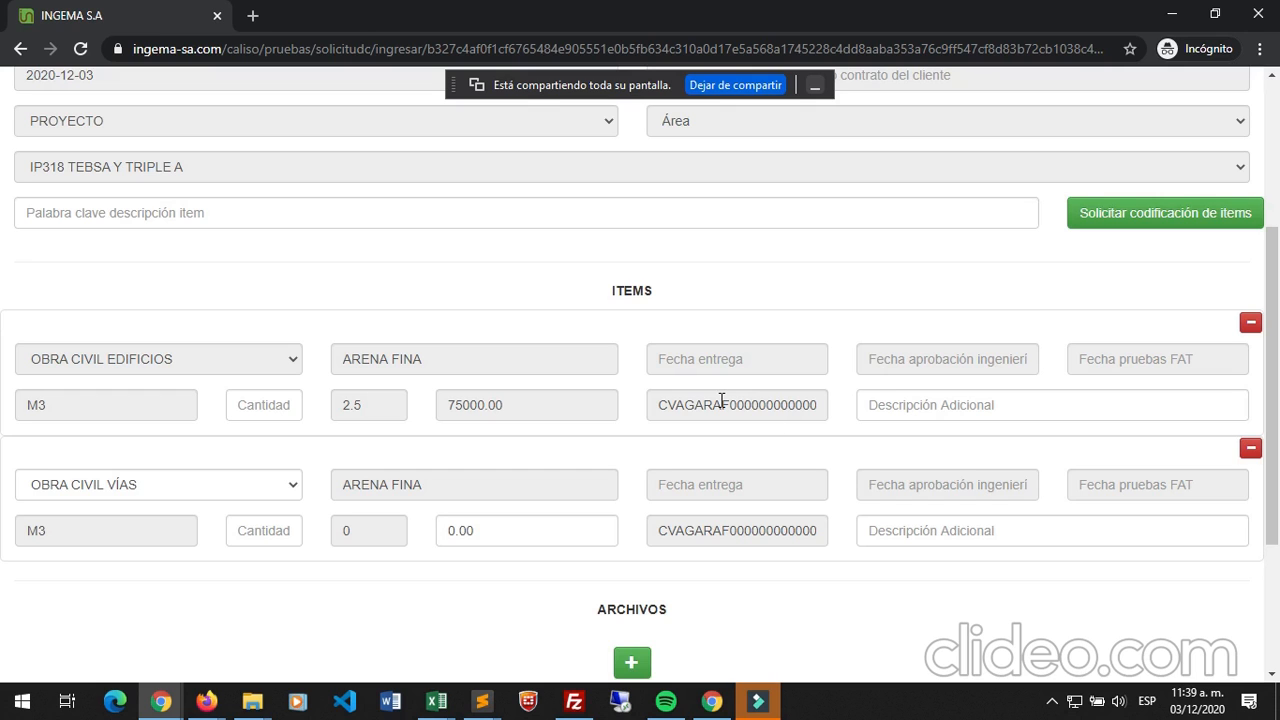
Step: Start a new Abastecimiento purchase request with cost centre PROYECTO and project IP318 TEBSA Y TRIPLE A, and submit the selection
scroll(710, 398, down, 2)
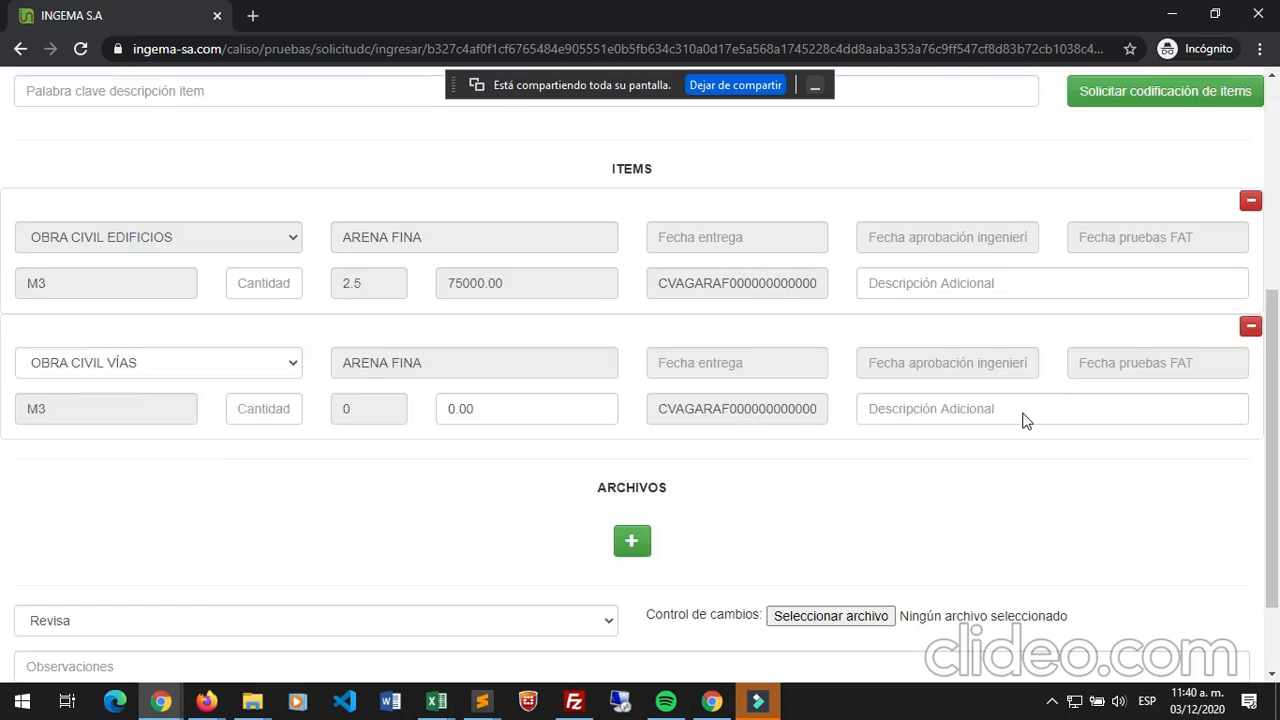
scroll(1023, 420, up, 5)
click(829, 214)
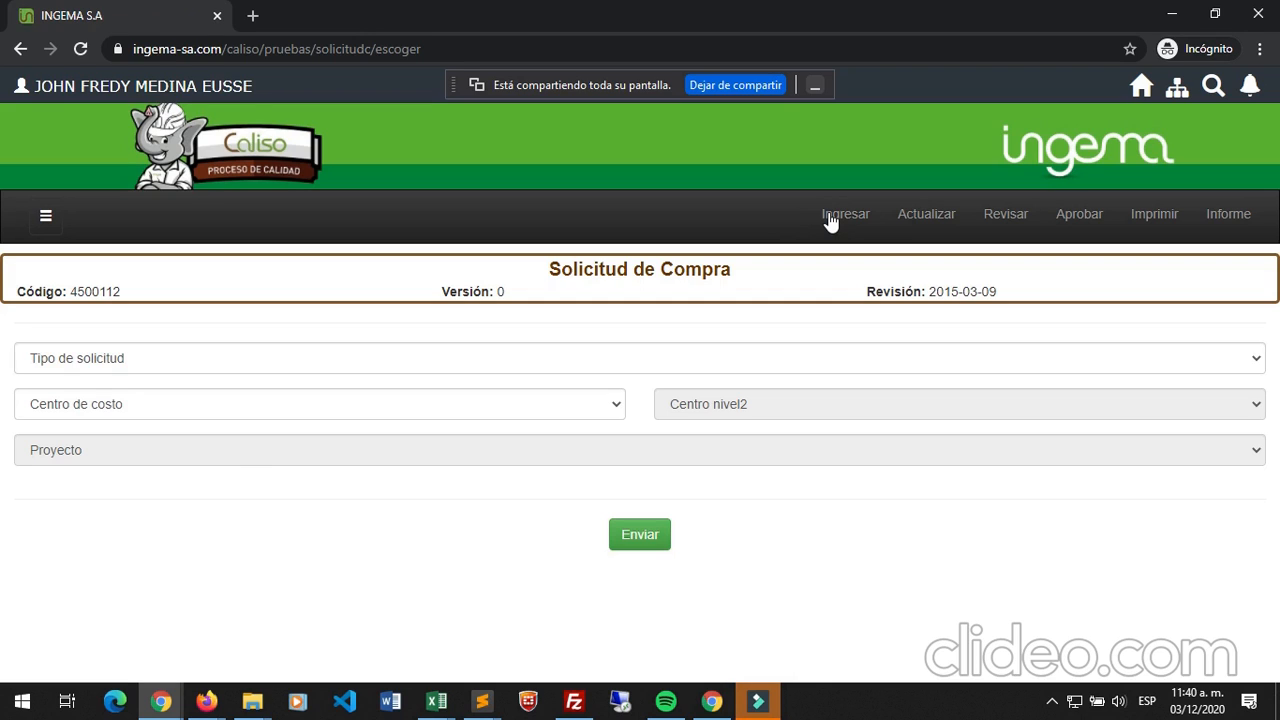
click(571, 358)
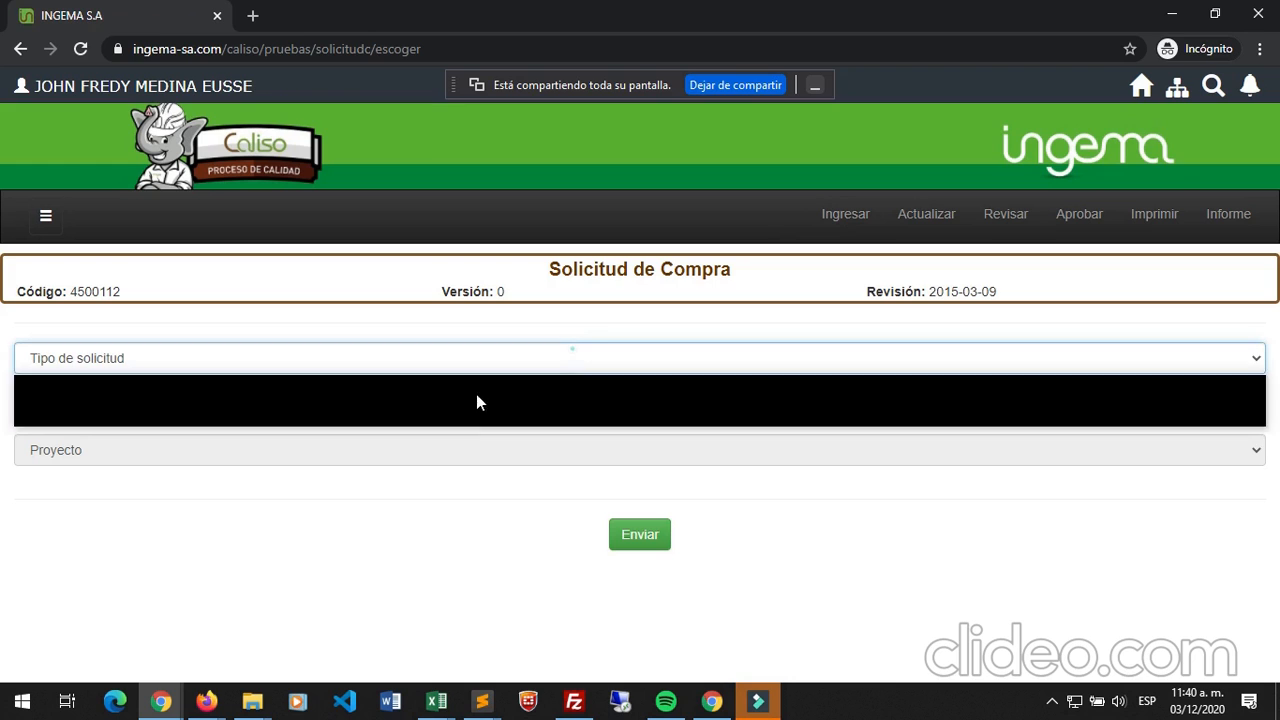
click(450, 400)
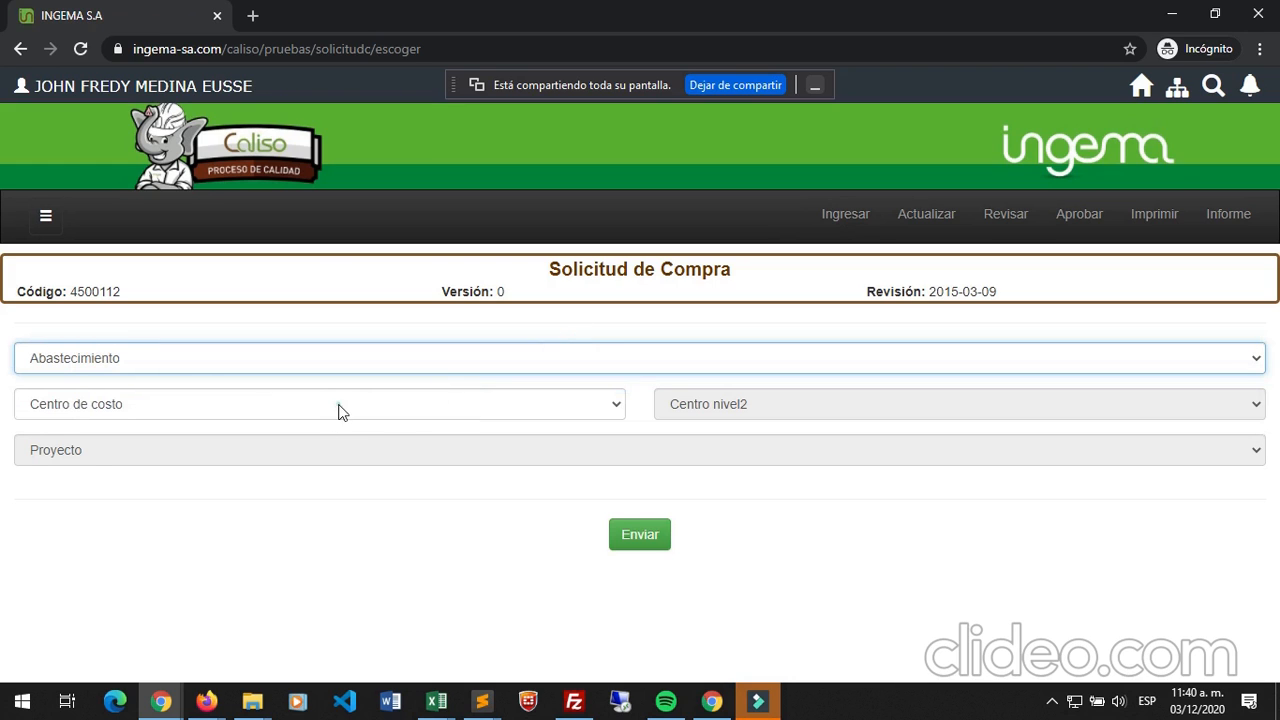
click(339, 404)
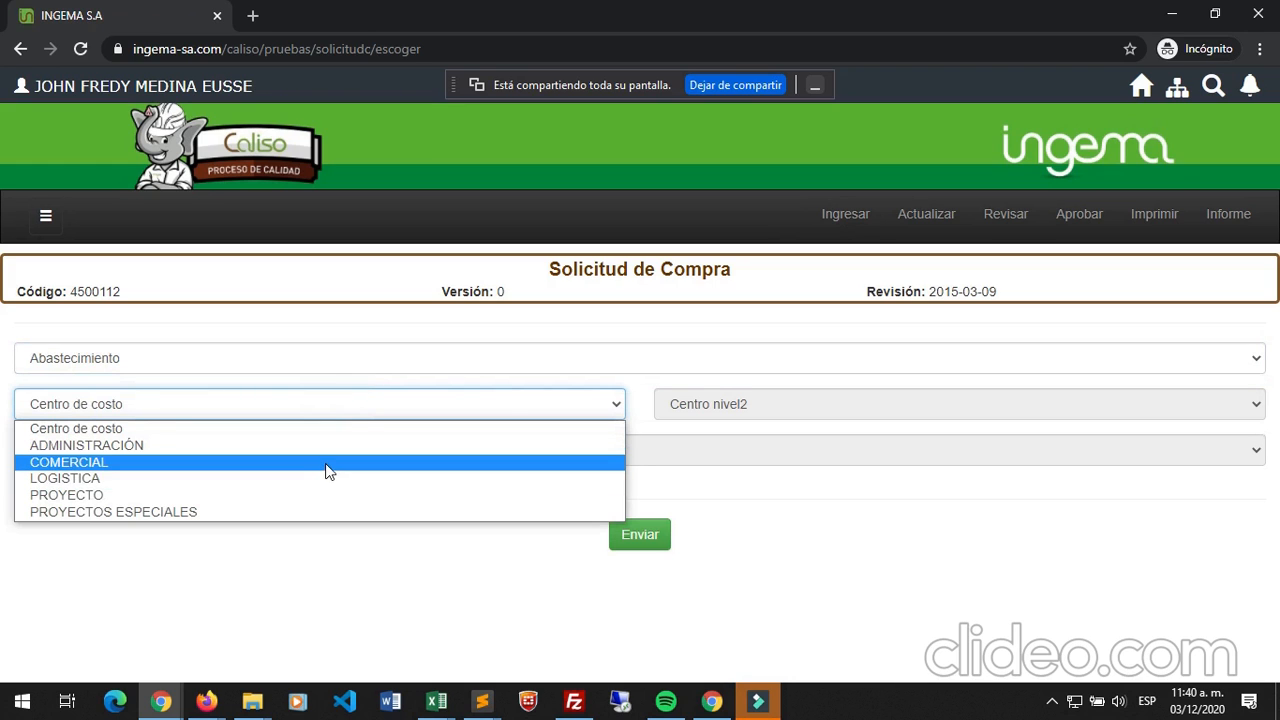
click(314, 493)
click(539, 452)
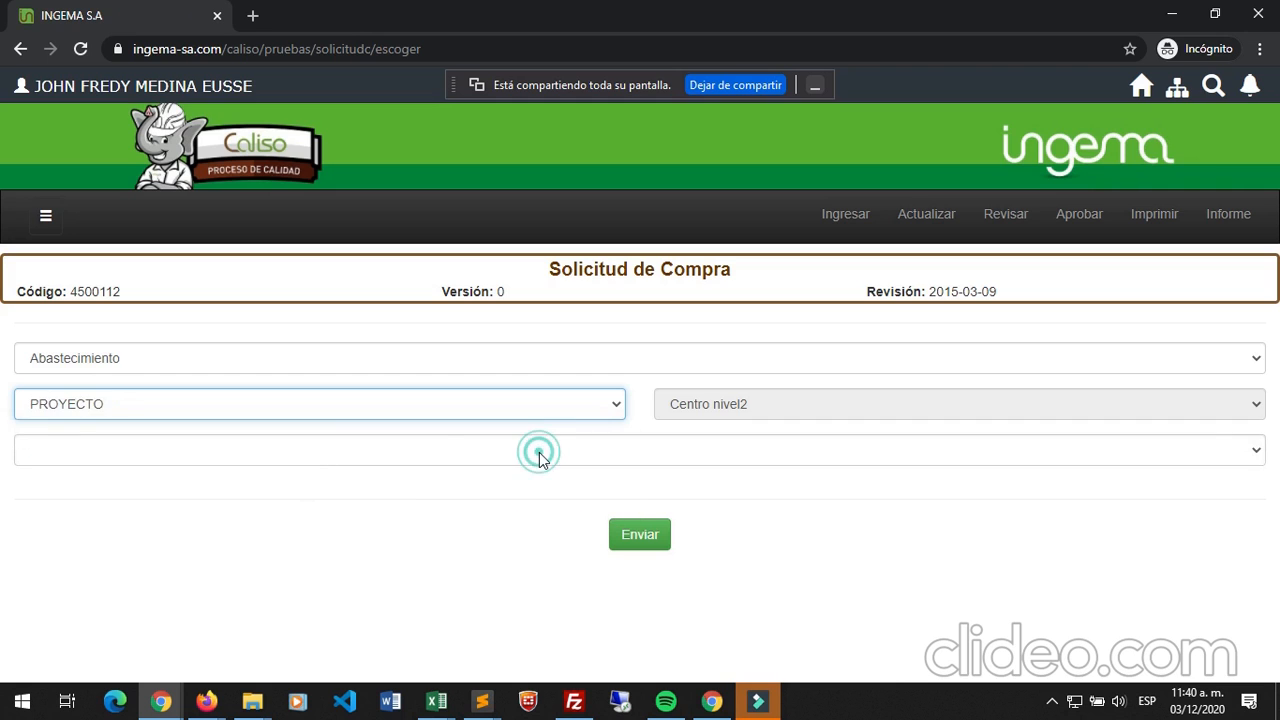
click(405, 345)
click(631, 538)
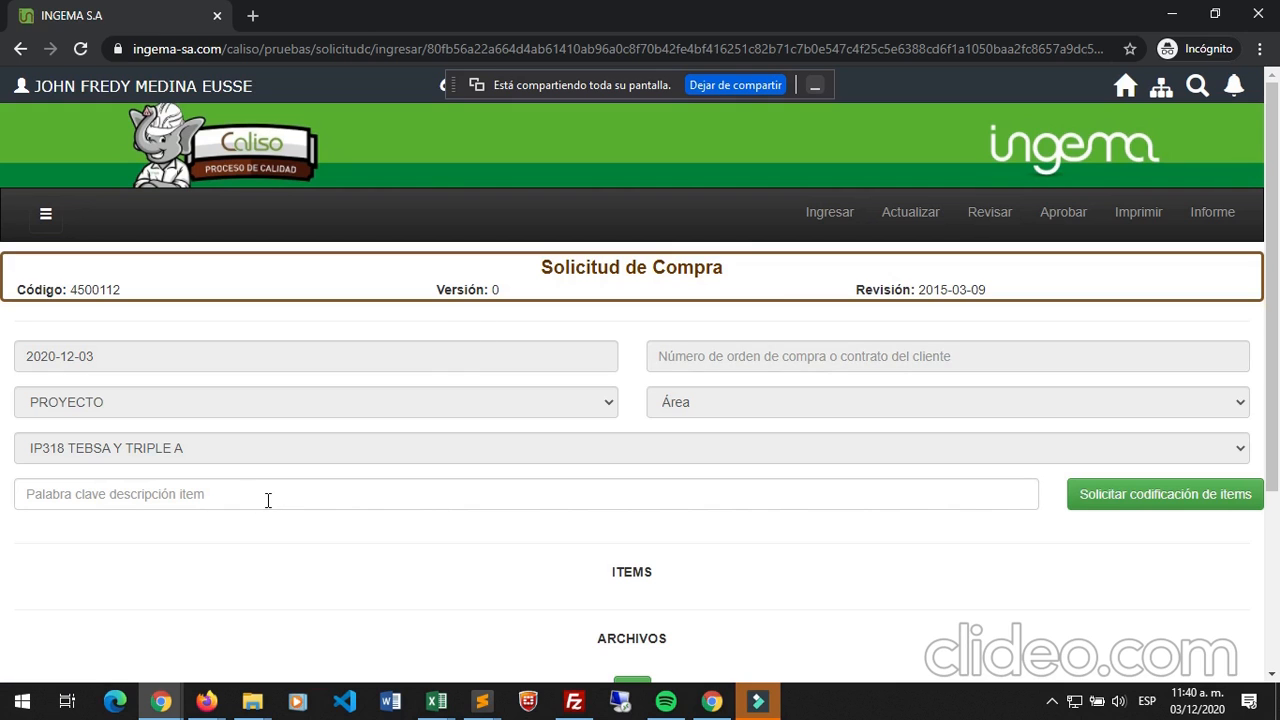
Step: Open the item codification request for the new purchase request and add an item row
click(1179, 494)
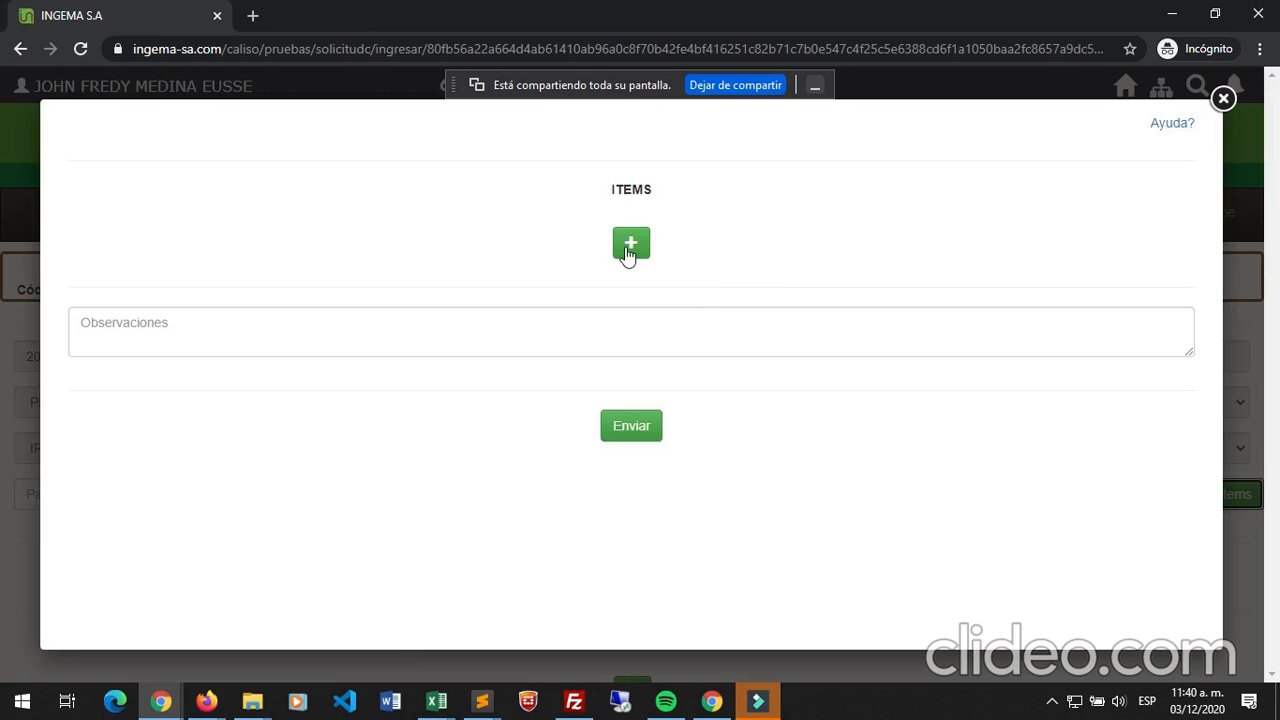
click(628, 250)
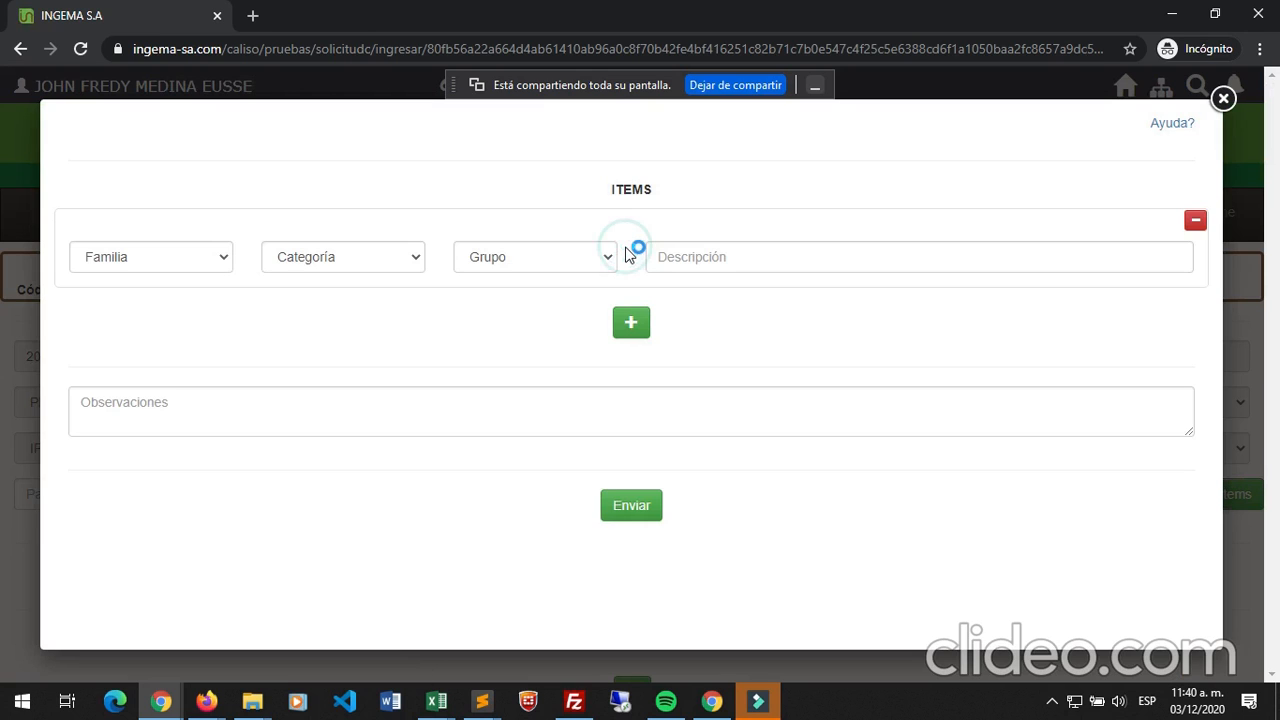